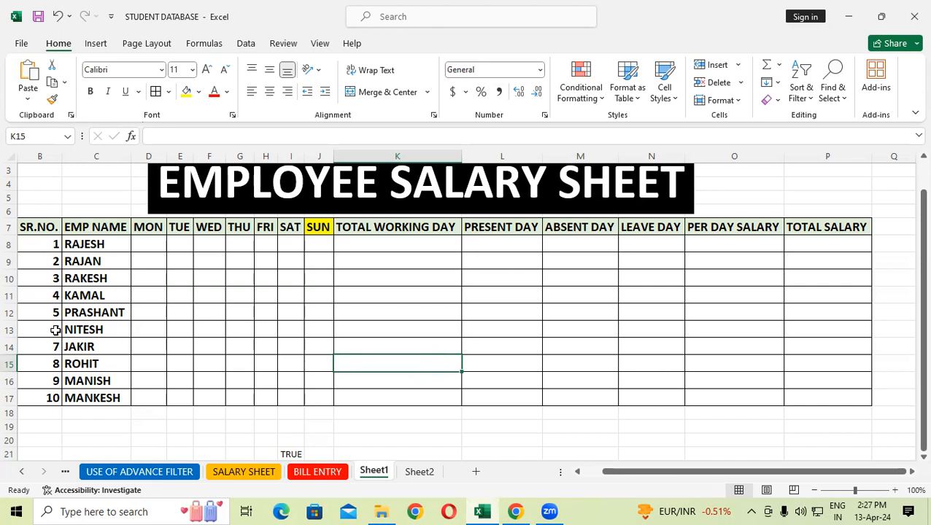
Examine the employee salary sheet's name, weekday, working-day, present, absent, leave and salary columns
{"action": "left_click", "coordinate": [89, 240]}
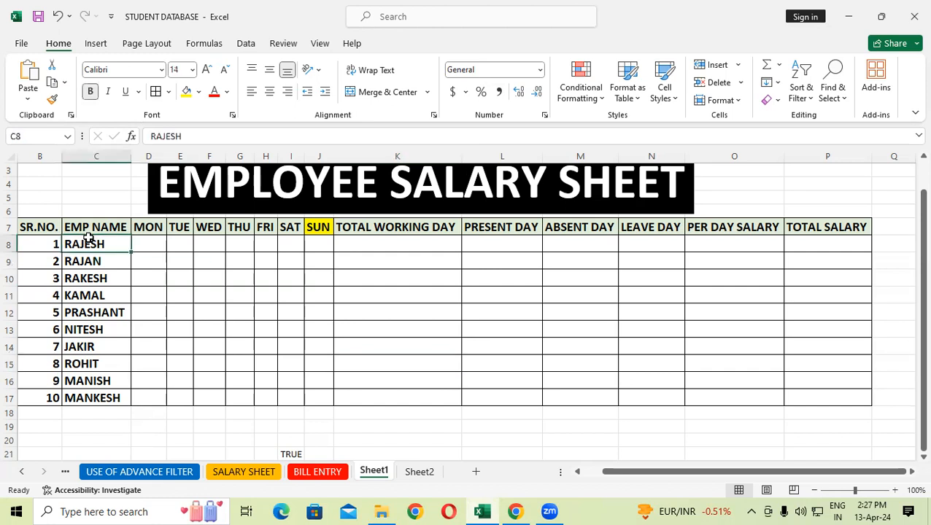
{"action": "left_click", "coordinate": [152, 228]}
{"action": "left_click", "coordinate": [330, 232]}
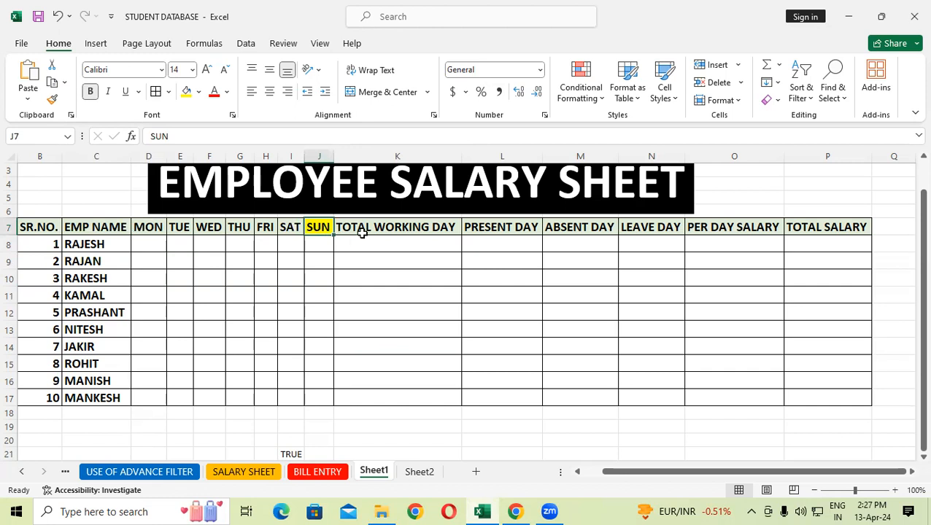
{"action": "left_click", "coordinate": [368, 236]}
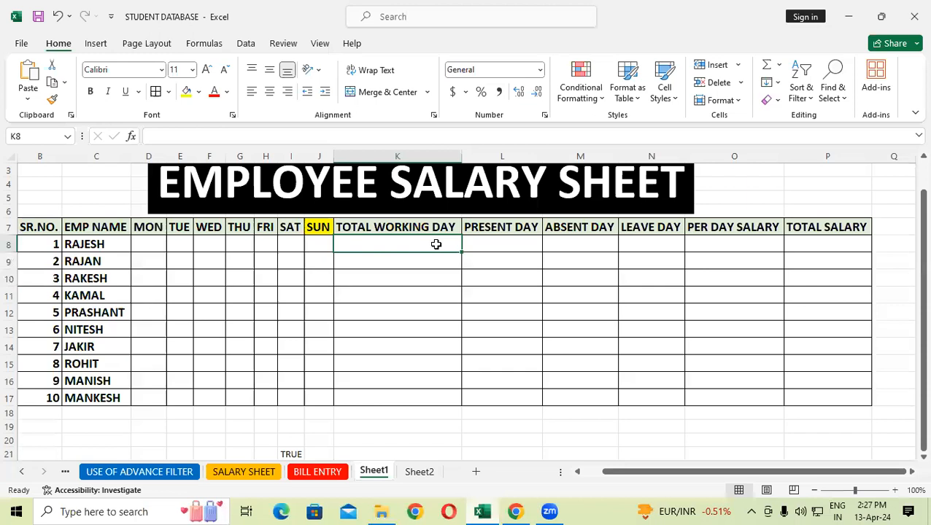
{"action": "left_click", "coordinate": [503, 232]}
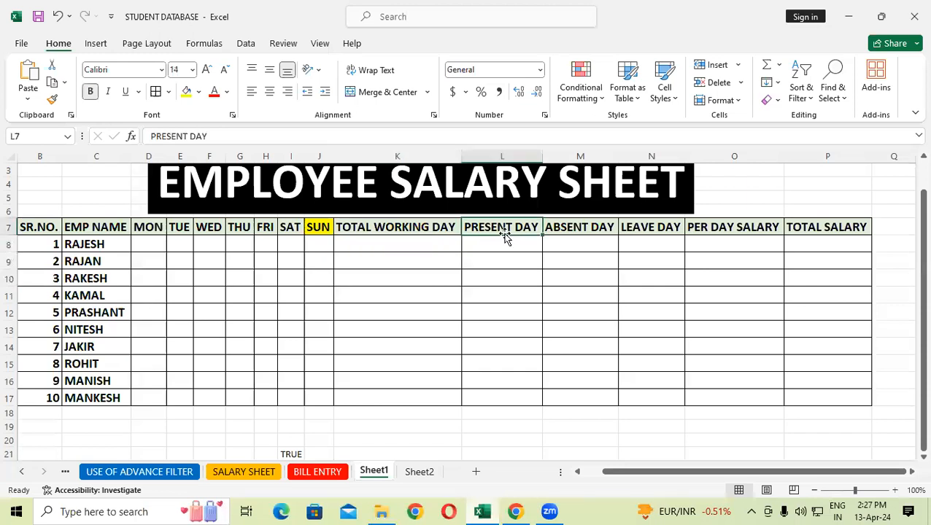
{"action": "left_click", "coordinate": [601, 244]}
{"action": "left_click", "coordinate": [664, 241]}
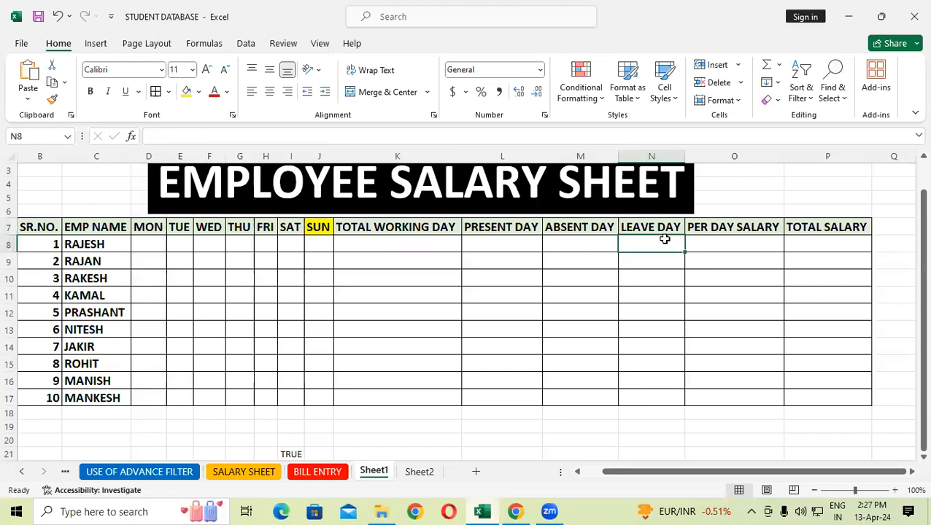
{"action": "left_click", "coordinate": [754, 246]}
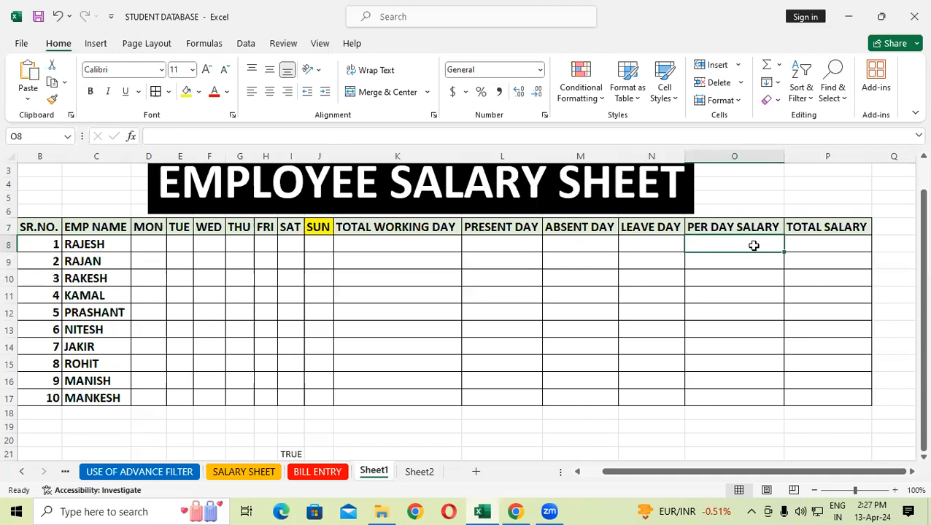
{"action": "left_click", "coordinate": [812, 247]}
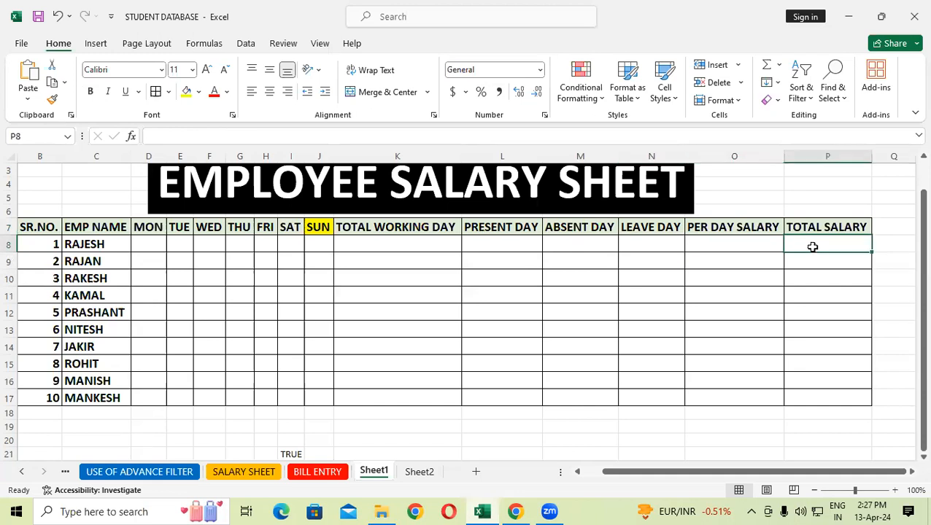
{"action": "left_click", "coordinate": [504, 292]}
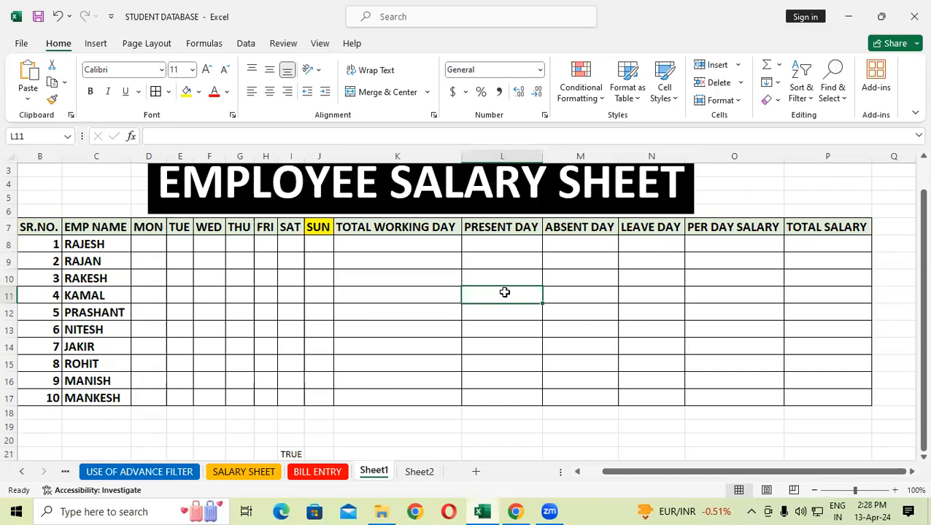
{"action": "left_click", "coordinate": [812, 2]}
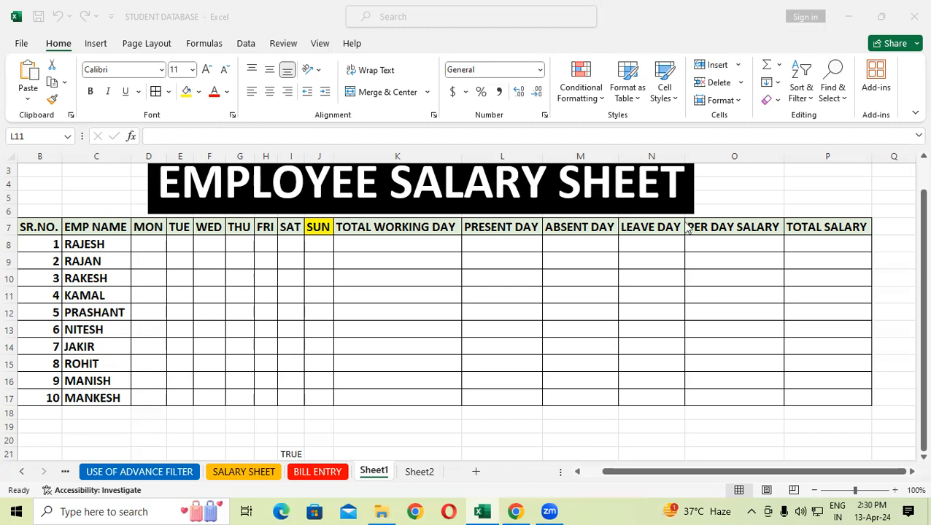
{"action": "left_click", "coordinate": [402, 303]}
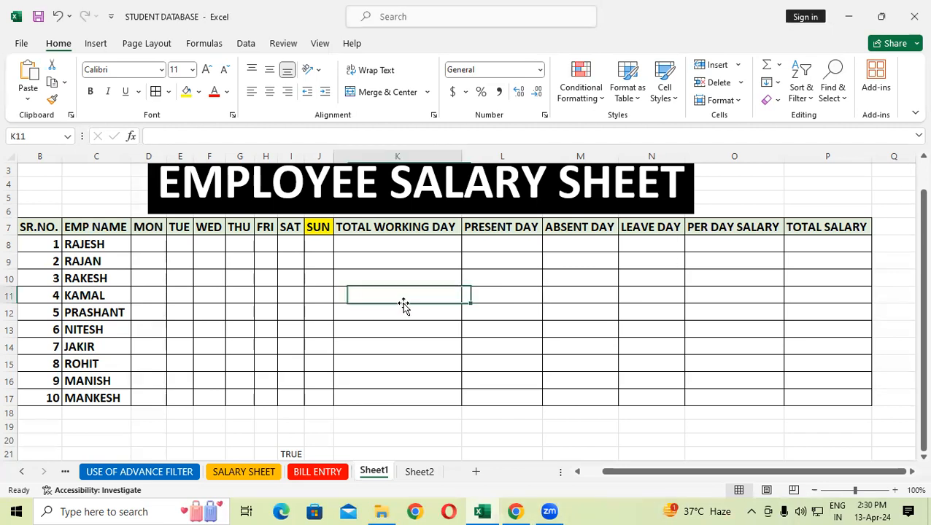
{"action": "left_click", "coordinate": [150, 245]}
{"action": "left_click_drag", "start_coordinate": [185, 248], "coordinate": [284, 409]}
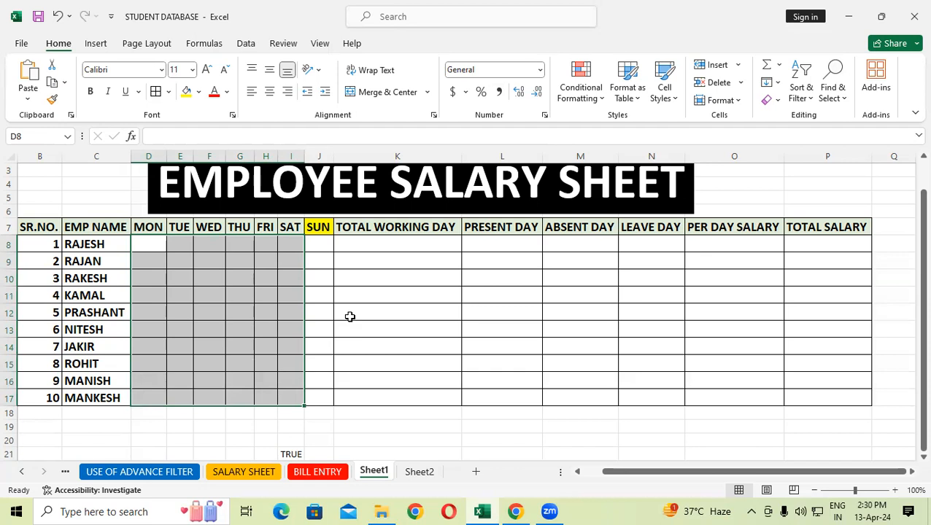
{"action": "right_click", "coordinate": [336, 263]}
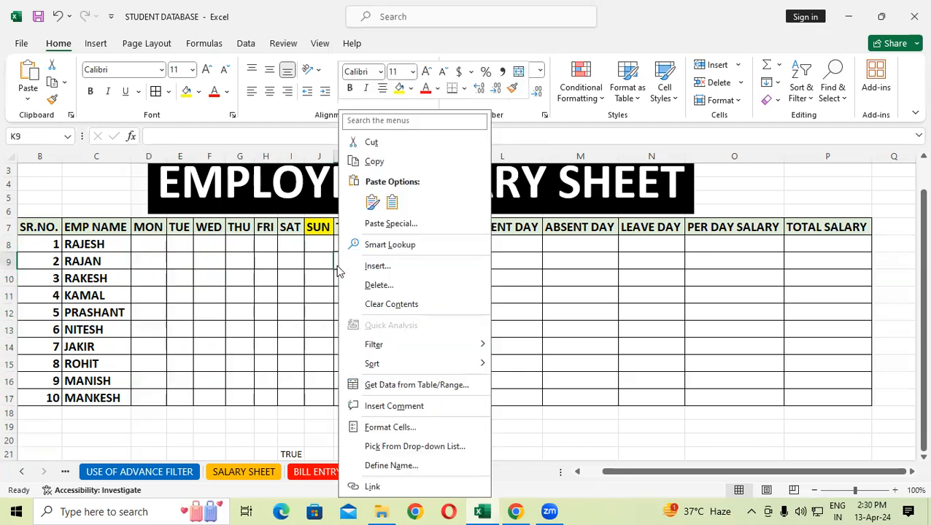
{"action": "key", "text": "Escape"}
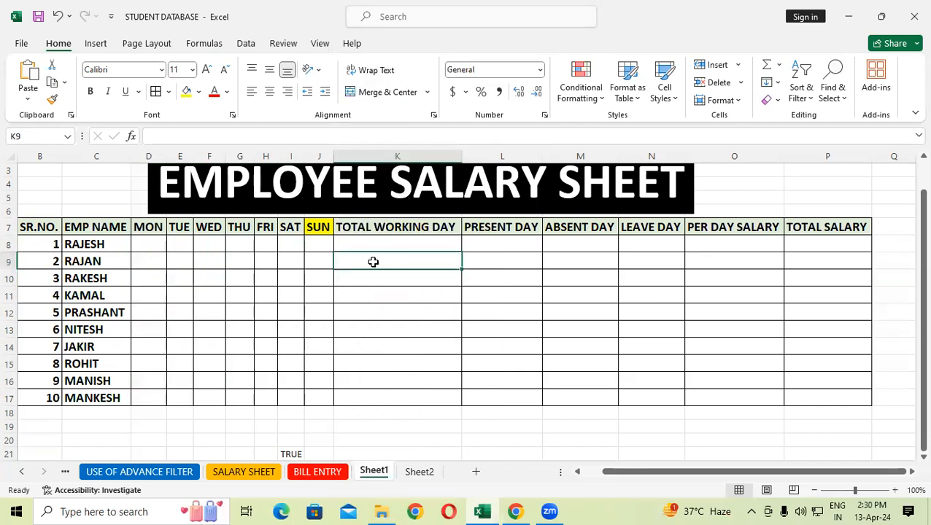
Fill the SUN column from its heading through the last employee row (J7:J17) with yellow
{"action": "left_click", "coordinate": [321, 233]}
{"action": "left_click_drag", "start_coordinate": [322, 235], "coordinate": [326, 403]}
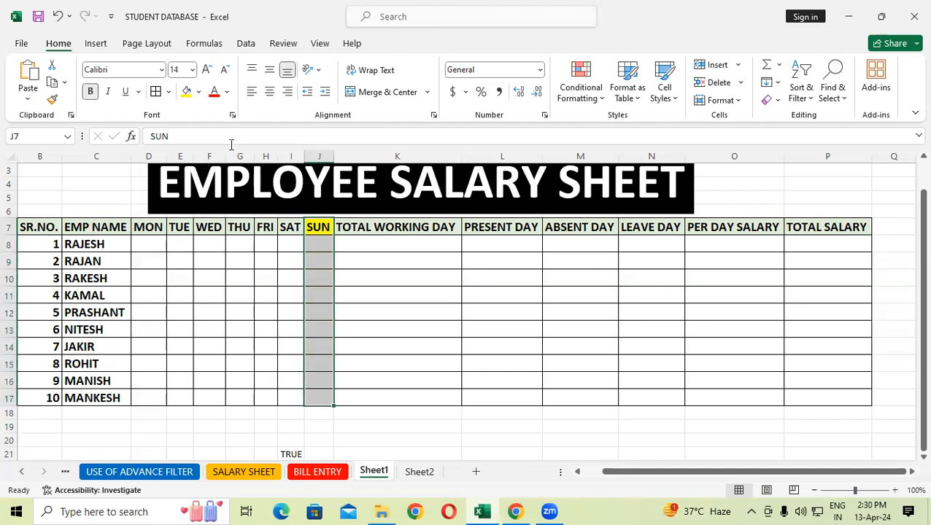
{"action": "left_click", "coordinate": [186, 92]}
{"action": "left_click", "coordinate": [507, 316]}
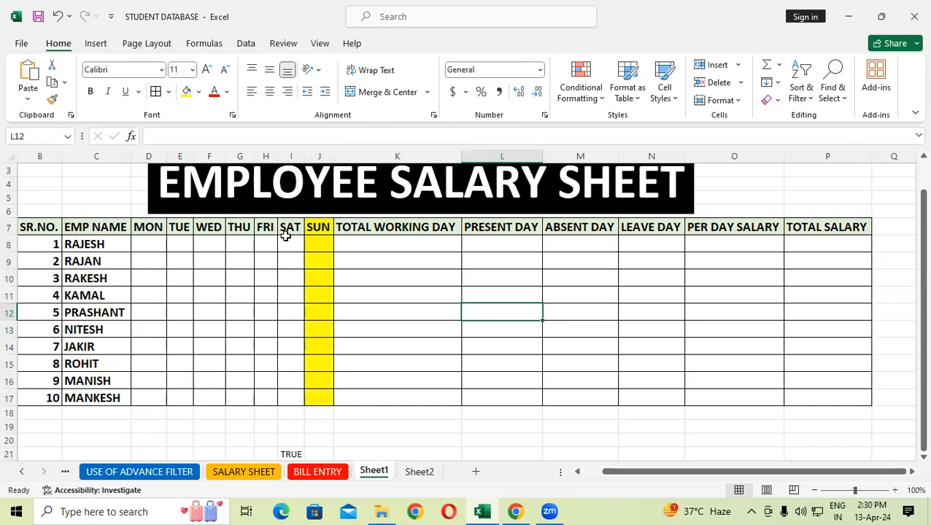
{"action": "left_click_drag", "start_coordinate": [318, 233], "coordinate": [318, 394]}
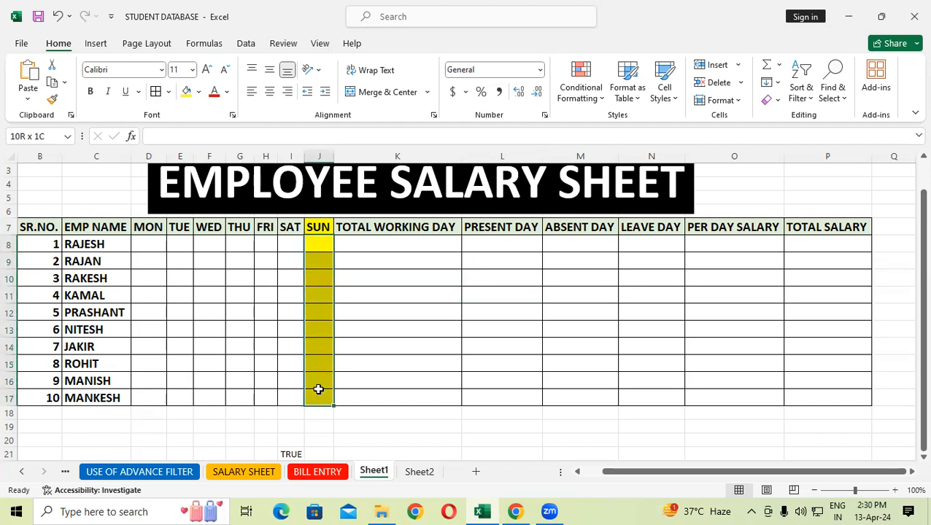
{"action": "left_click", "coordinate": [567, 339]}
Start a Text That Contains highlight rule for "P" on the Monday to Saturday cells D8:I17, using a custom format
{"action": "left_click_drag", "start_coordinate": [137, 245], "coordinate": [290, 399]}
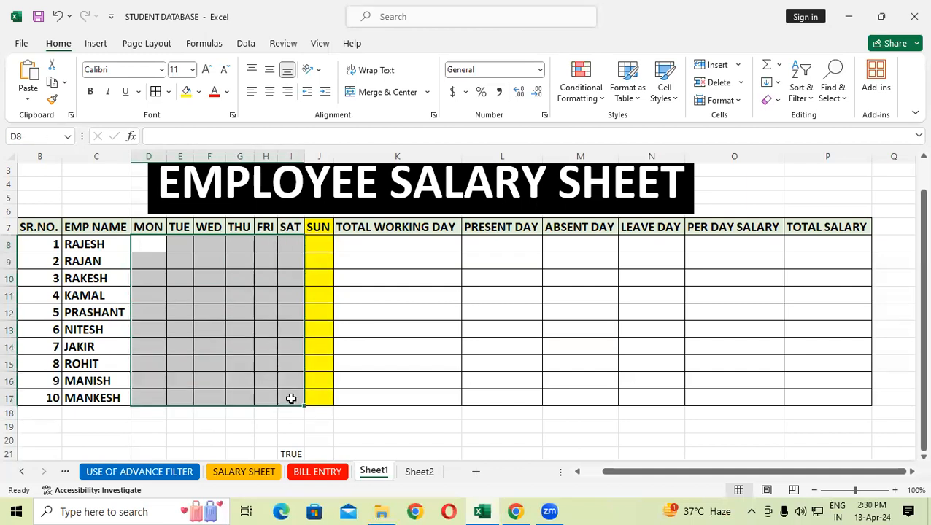
{"action": "left_click", "coordinate": [581, 86]}
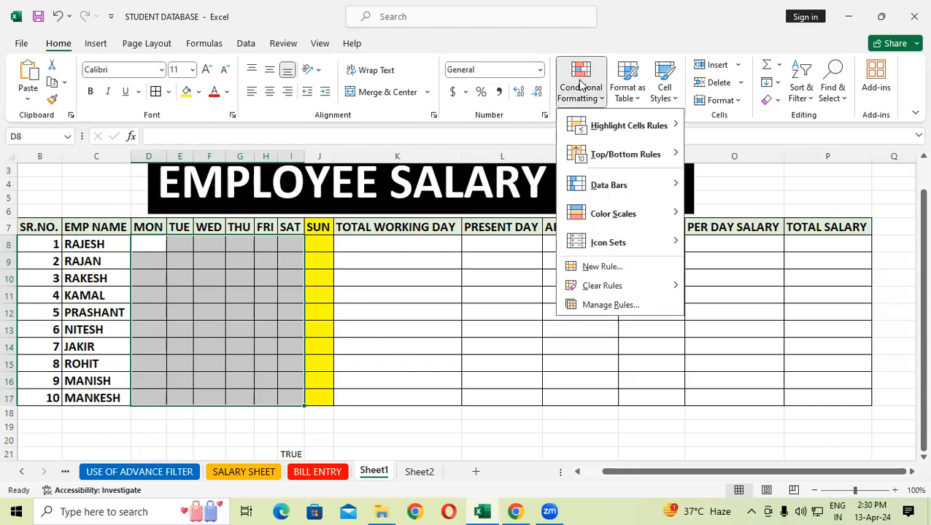
{"action": "mouse_move", "coordinate": [615, 132]}
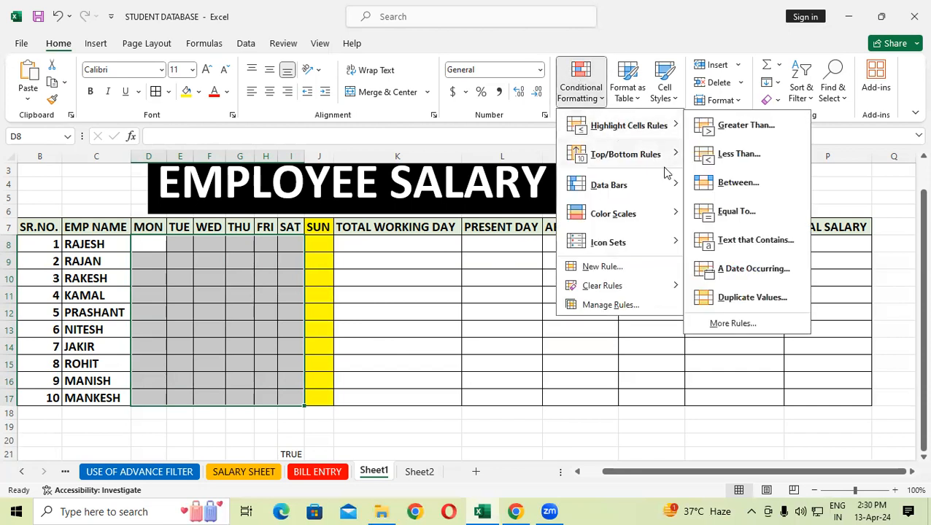
{"action": "left_click", "coordinate": [727, 243]}
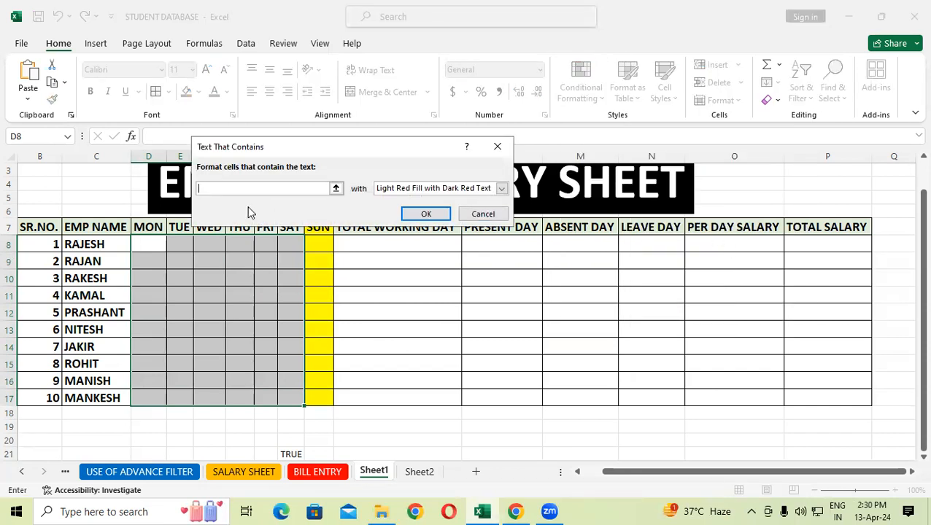
{"action": "type", "text": "P"}
{"action": "left_click", "coordinate": [501, 189]}
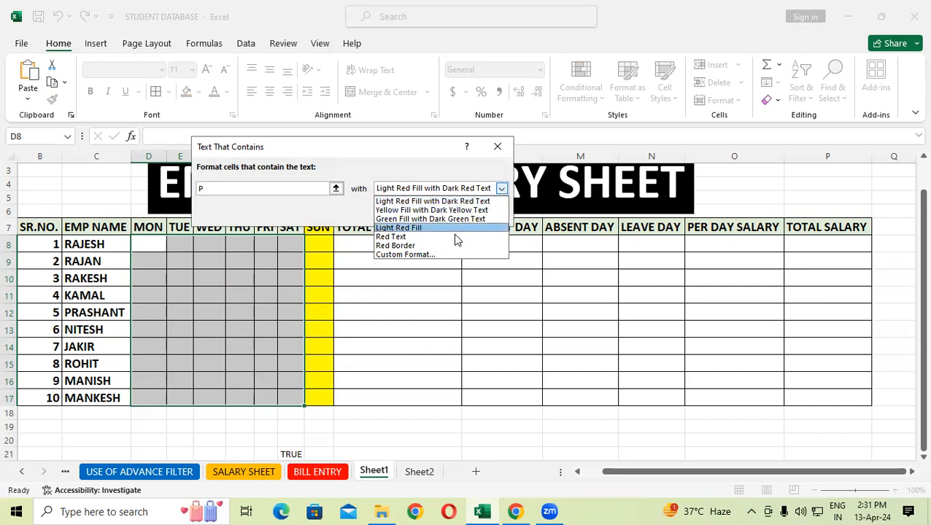
{"action": "left_click", "coordinate": [443, 254]}
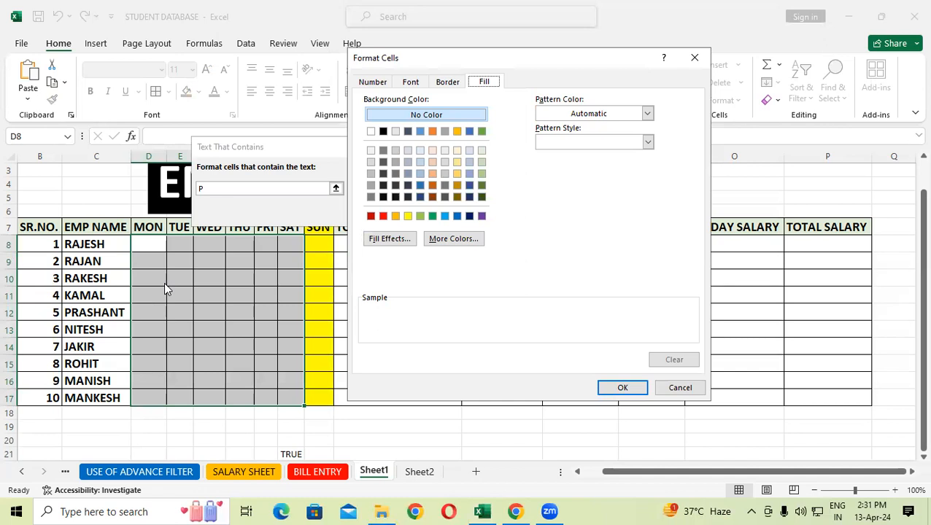
Give the "P" rule's custom format a bold white font and a green fill, and apply the rule
{"action": "left_click", "coordinate": [410, 82]}
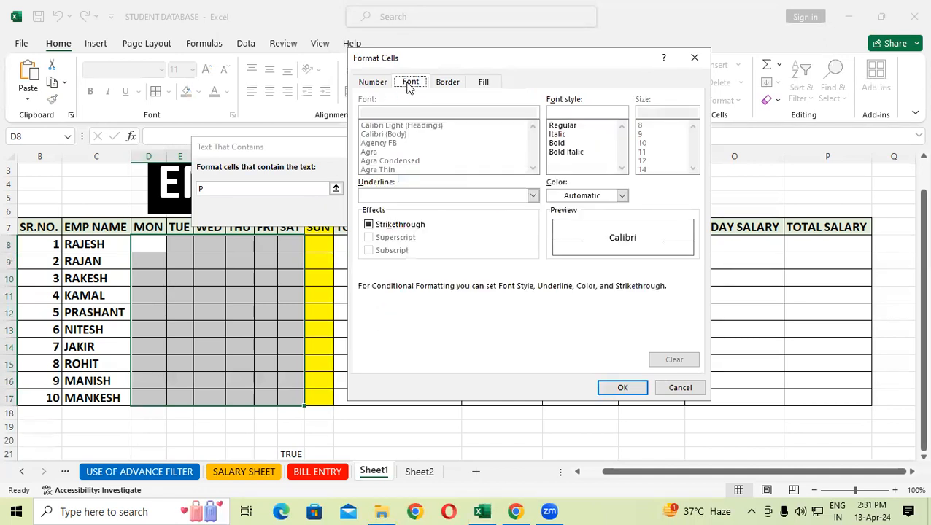
{"action": "left_click", "coordinate": [562, 143]}
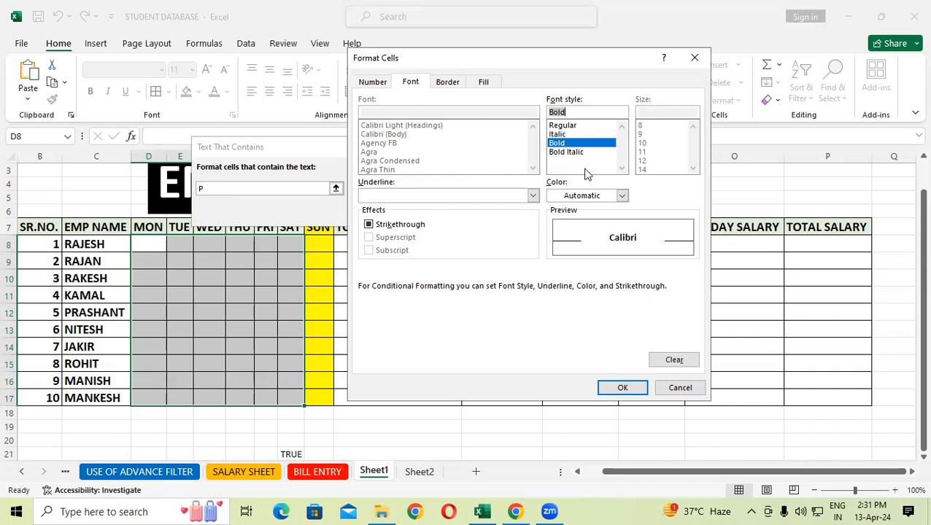
{"action": "left_click", "coordinate": [621, 195]}
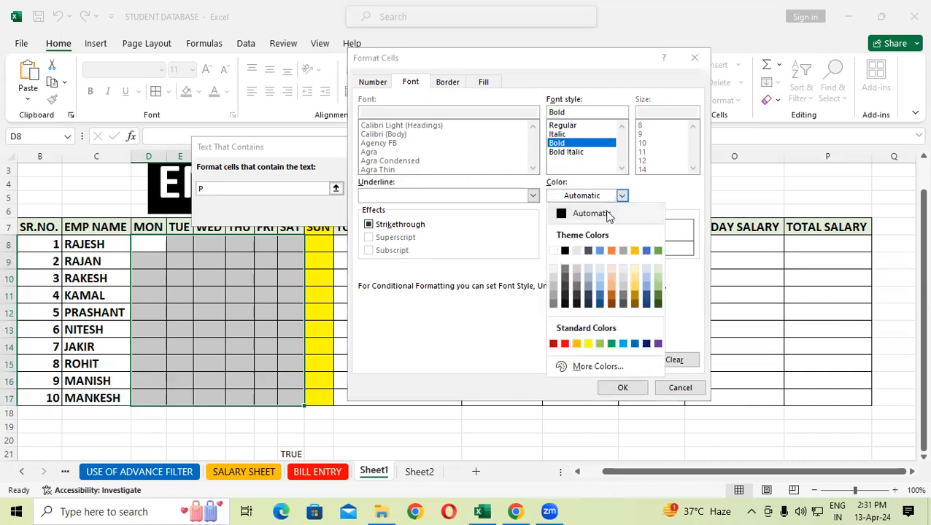
{"action": "left_click", "coordinate": [554, 251]}
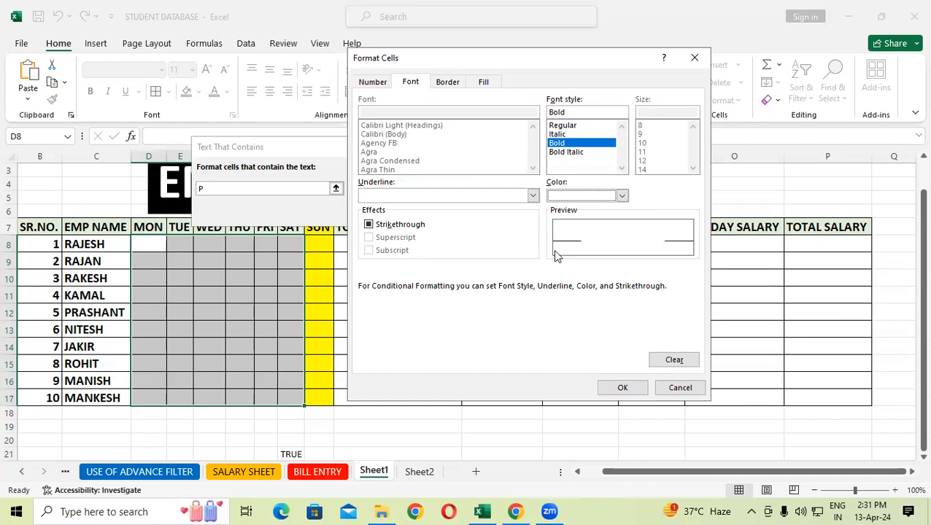
{"action": "left_click", "coordinate": [486, 82]}
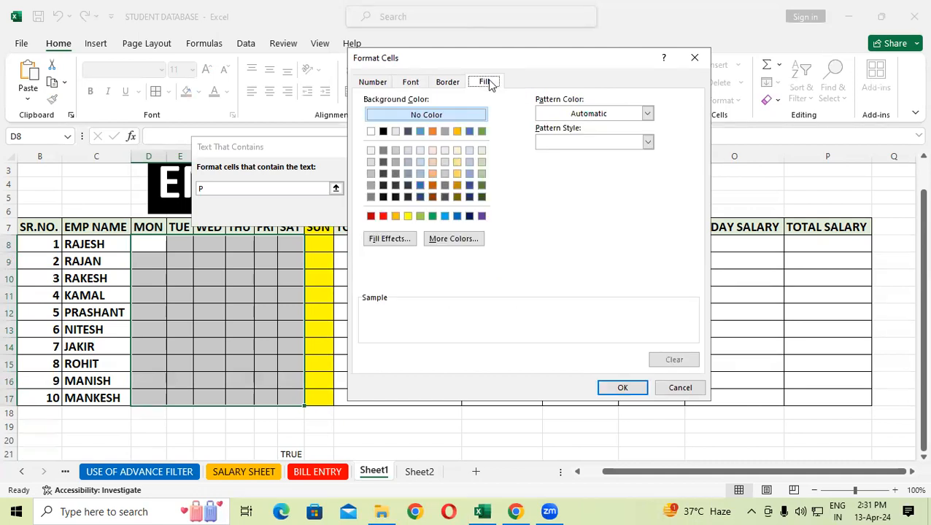
{"action": "left_click", "coordinate": [431, 217]}
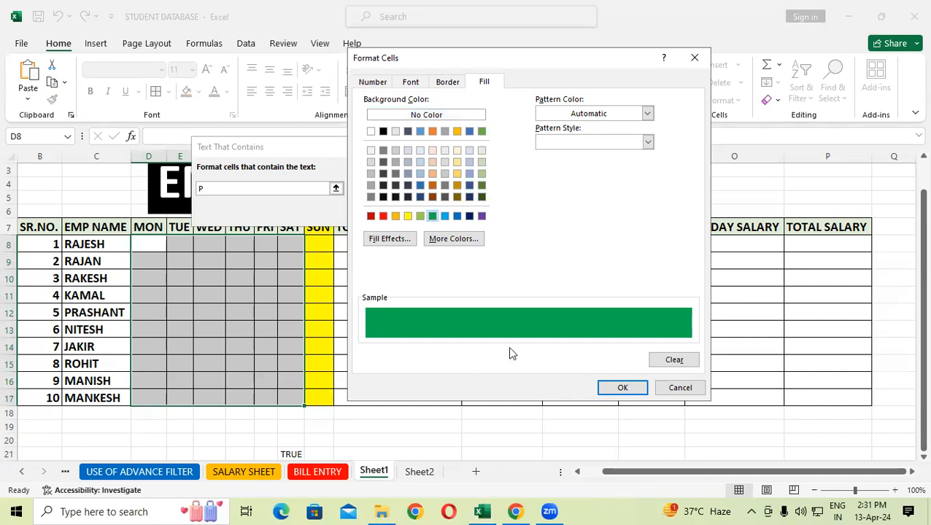
{"action": "left_click", "coordinate": [609, 391]}
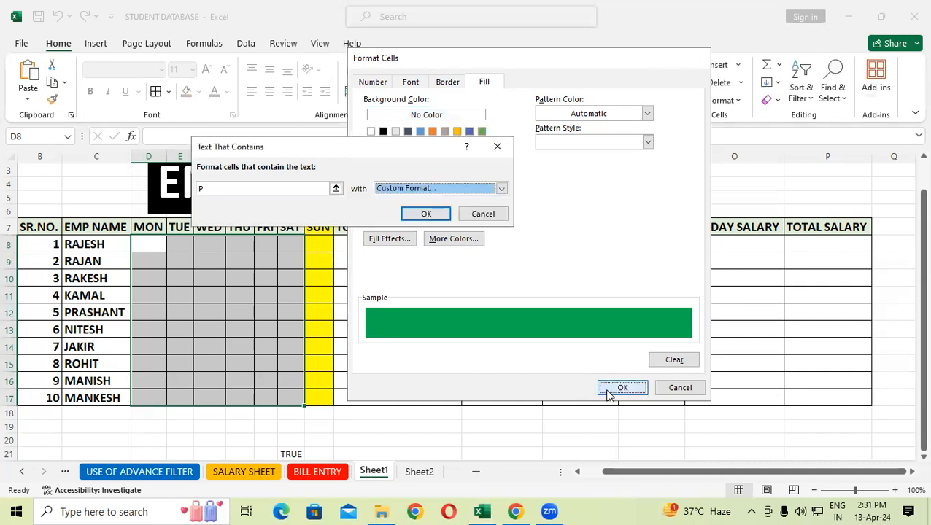
{"action": "left_click", "coordinate": [427, 213]}
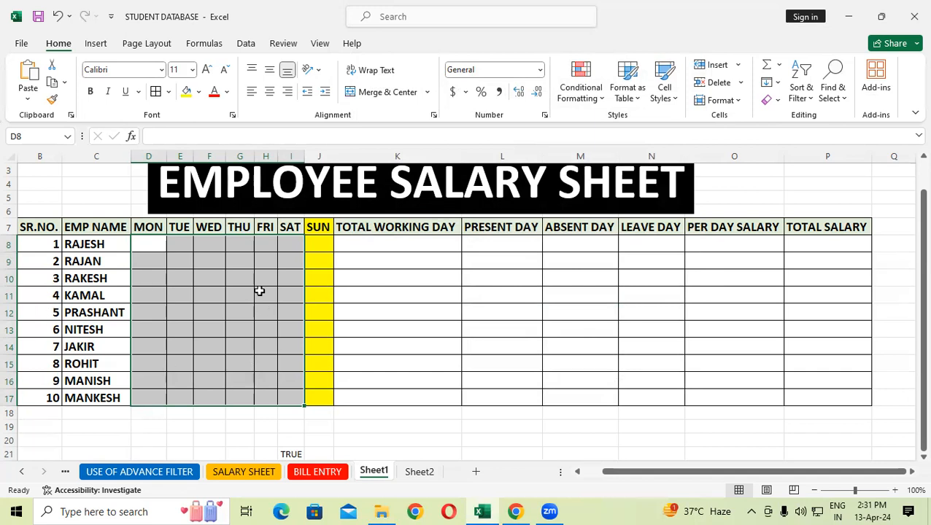
Start a Text That Contains highlight rule for "A" on the Monday to Saturday cells D8:I17, using a custom format
{"action": "left_click", "coordinate": [581, 81]}
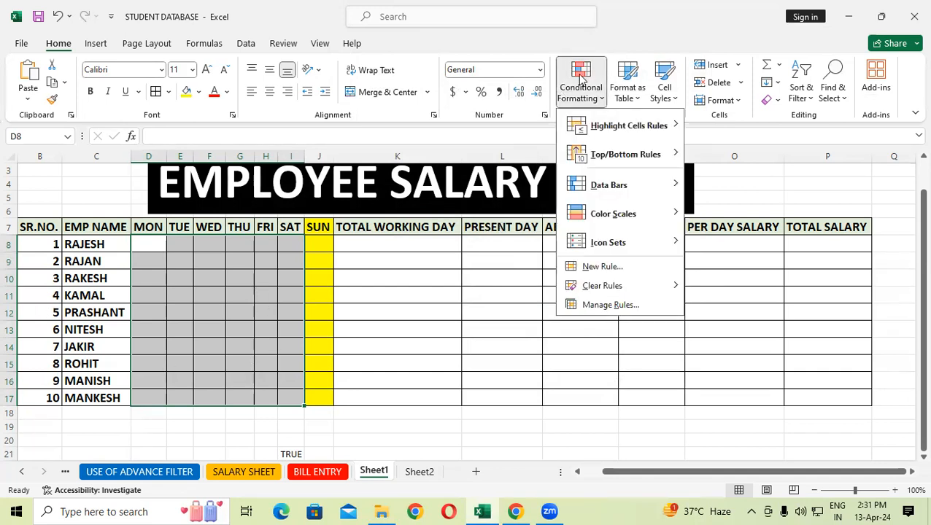
{"action": "mouse_move", "coordinate": [625, 126]}
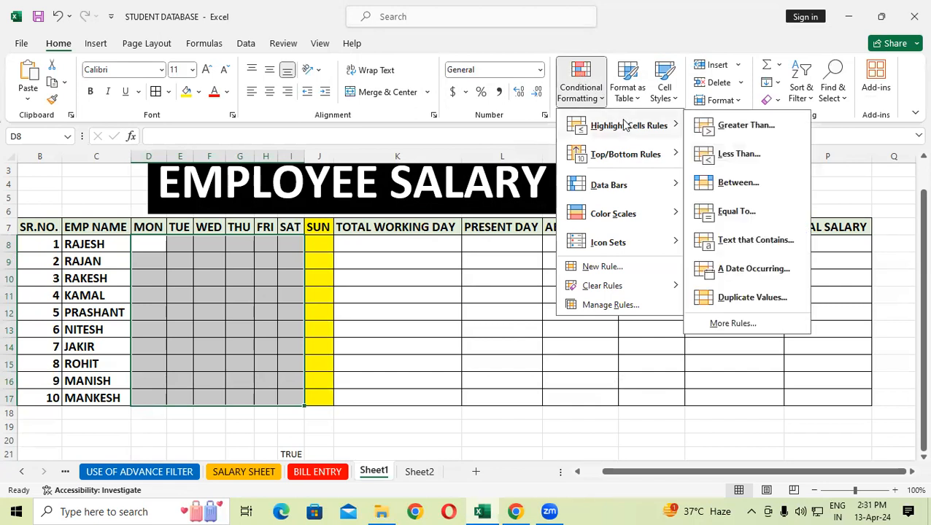
{"action": "left_click", "coordinate": [766, 245]}
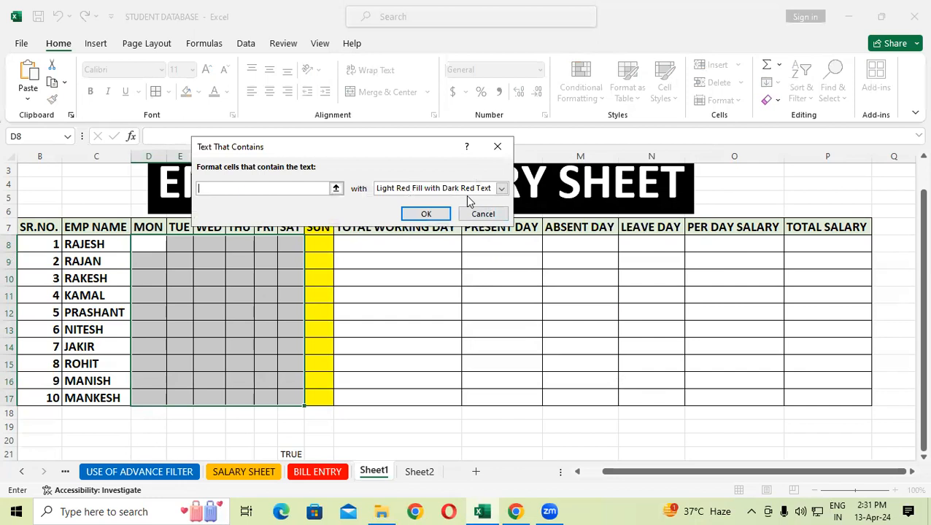
{"action": "type", "text": "A"}
{"action": "left_click", "coordinate": [502, 188]}
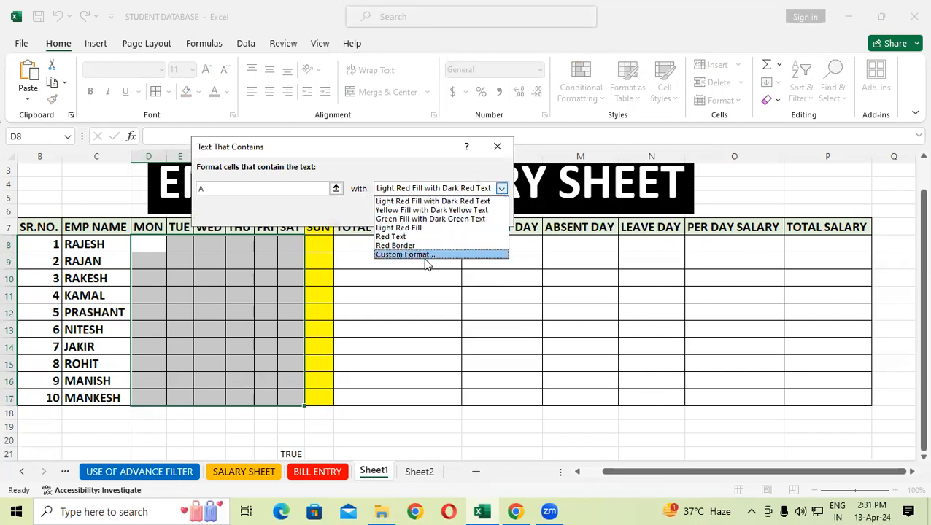
{"action": "left_click", "coordinate": [427, 264]}
{"action": "left_click", "coordinate": [501, 188]}
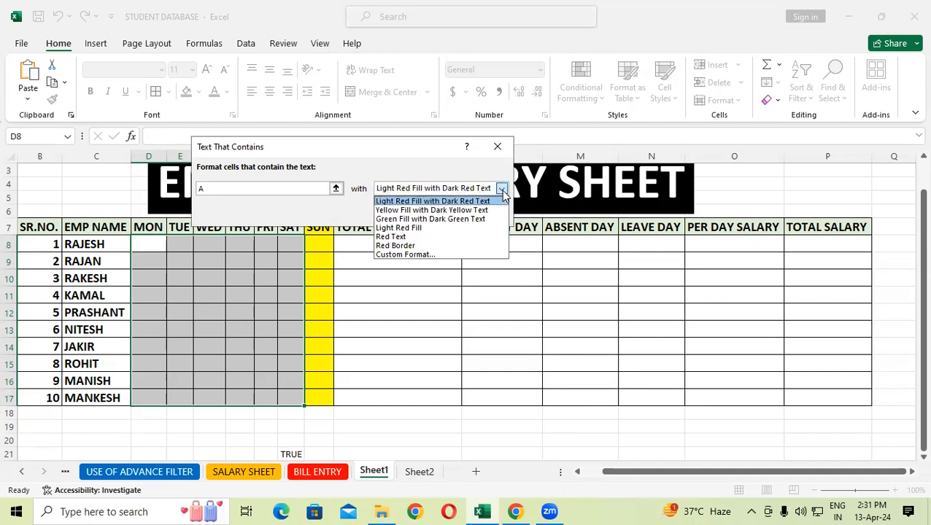
{"action": "left_click", "coordinate": [450, 255]}
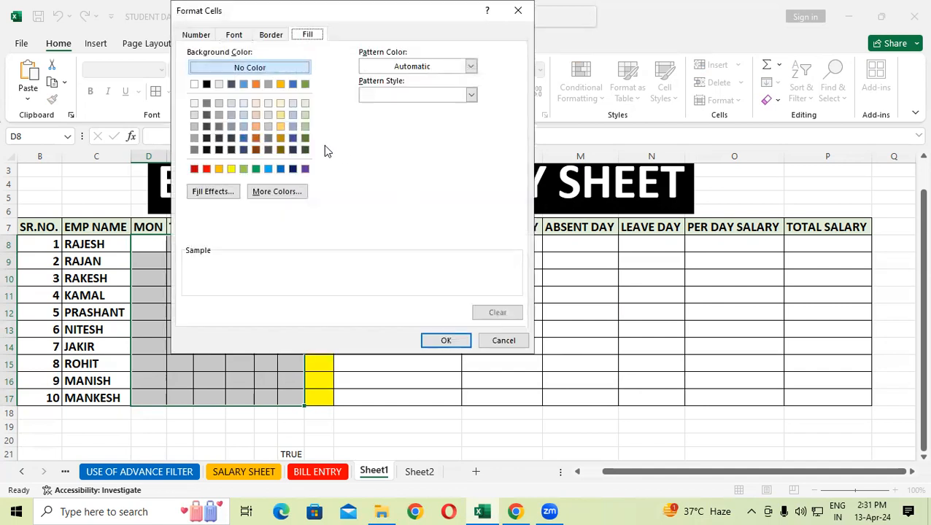
Give the "A" rule's custom format a bold white font and a red fill, and apply the rule
{"action": "left_click", "coordinate": [234, 34]}
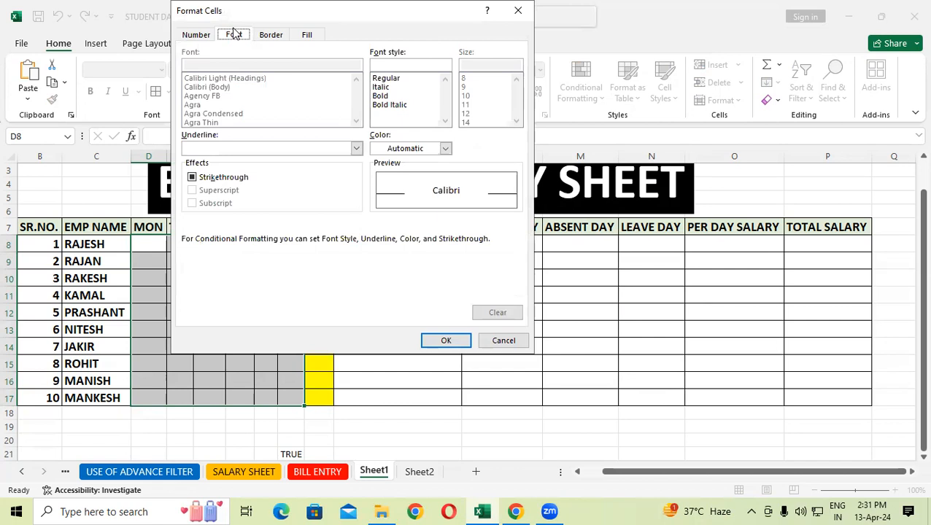
{"action": "left_click", "coordinate": [381, 97]}
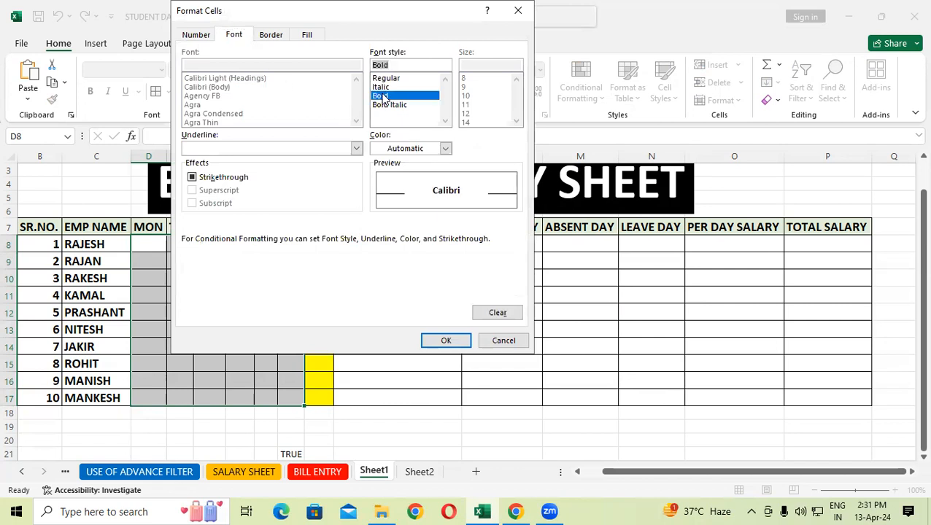
{"action": "left_click", "coordinate": [444, 148]}
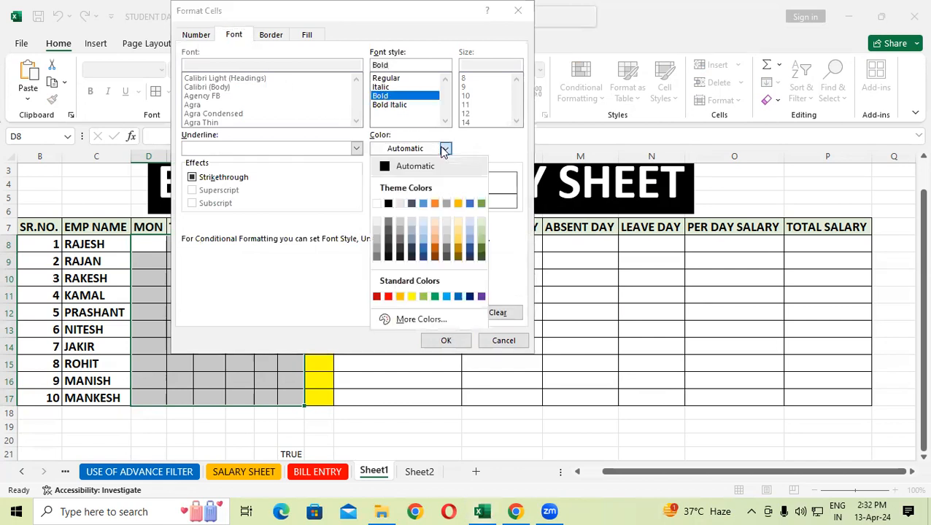
{"action": "left_click", "coordinate": [378, 204]}
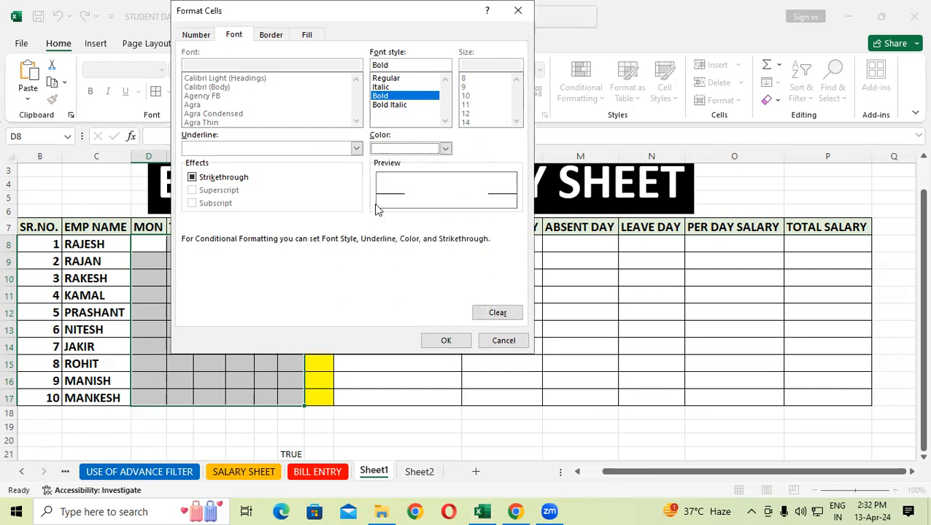
{"action": "left_click", "coordinate": [307, 35]}
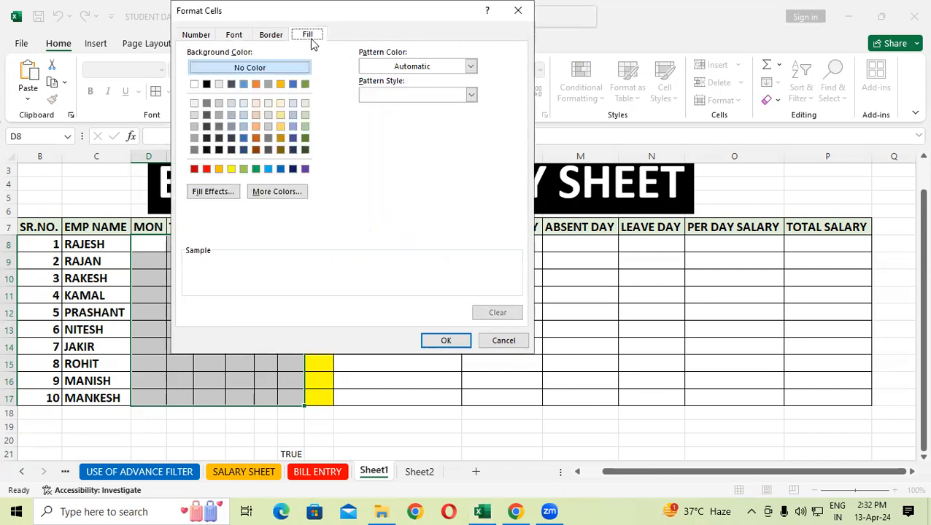
{"action": "left_click", "coordinate": [206, 169]}
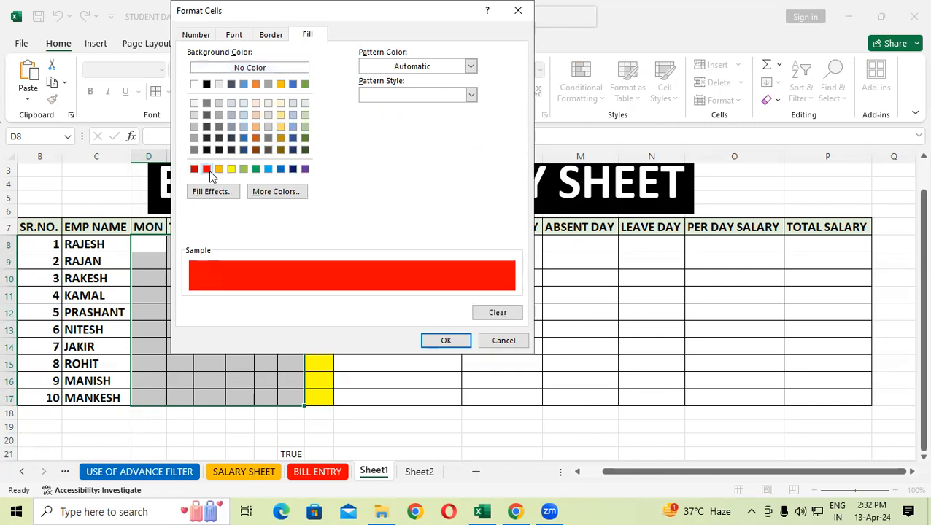
{"action": "left_click", "coordinate": [443, 340]}
{"action": "left_click", "coordinate": [427, 215]}
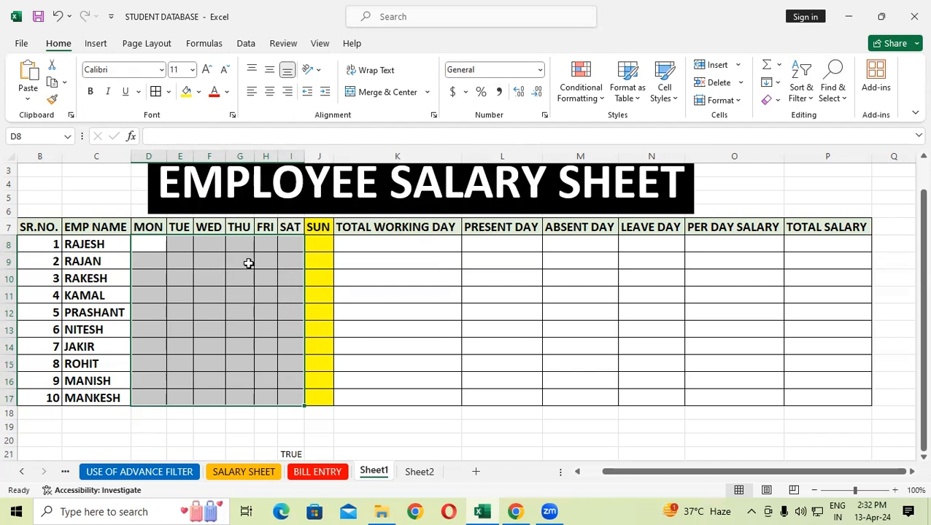
Start a Text That Contains highlight rule for "L" on the same weekday cells D8:I17, using a custom format
{"action": "left_click", "coordinate": [583, 97]}
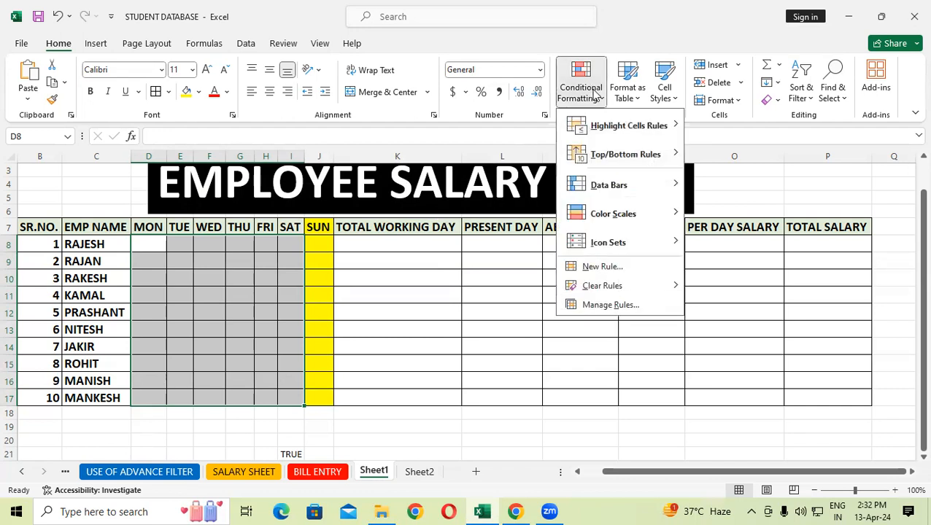
{"action": "mouse_move", "coordinate": [652, 129]}
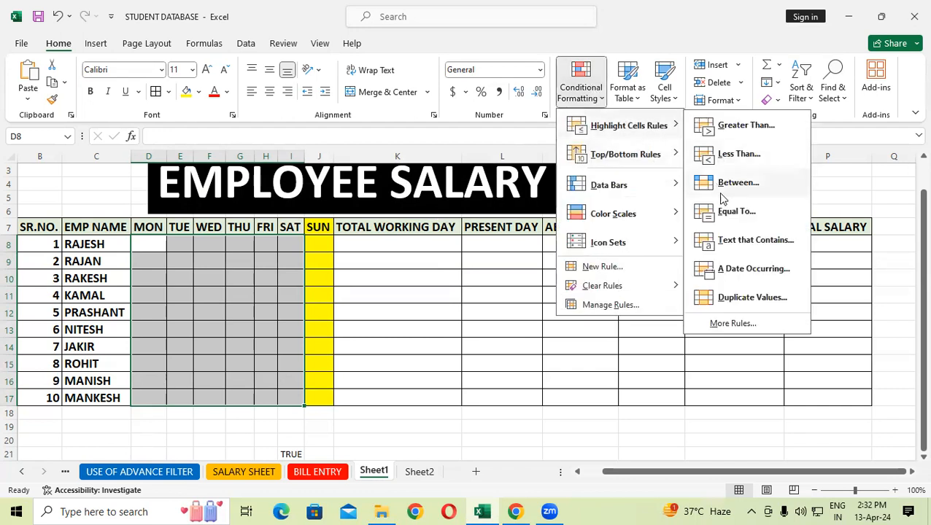
{"action": "left_click", "coordinate": [752, 242]}
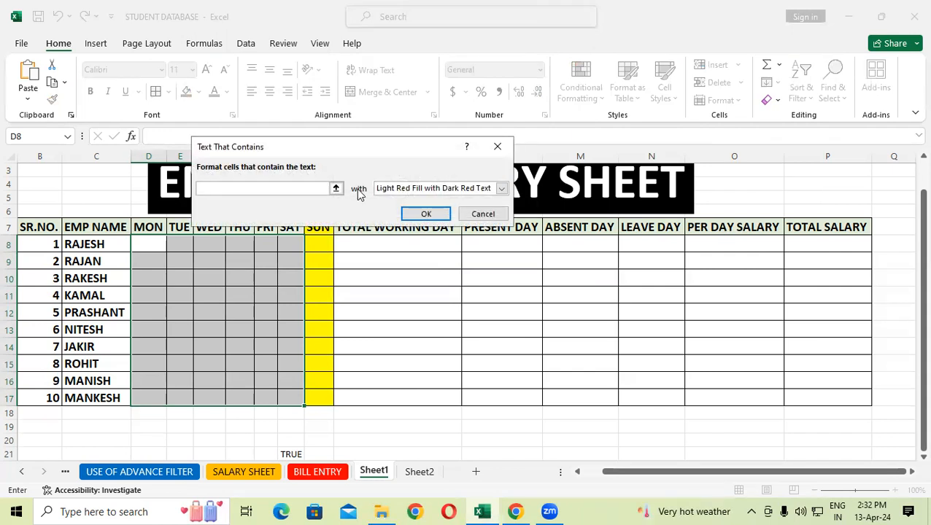
{"action": "type", "text": "L"}
{"action": "left_click", "coordinate": [502, 188]}
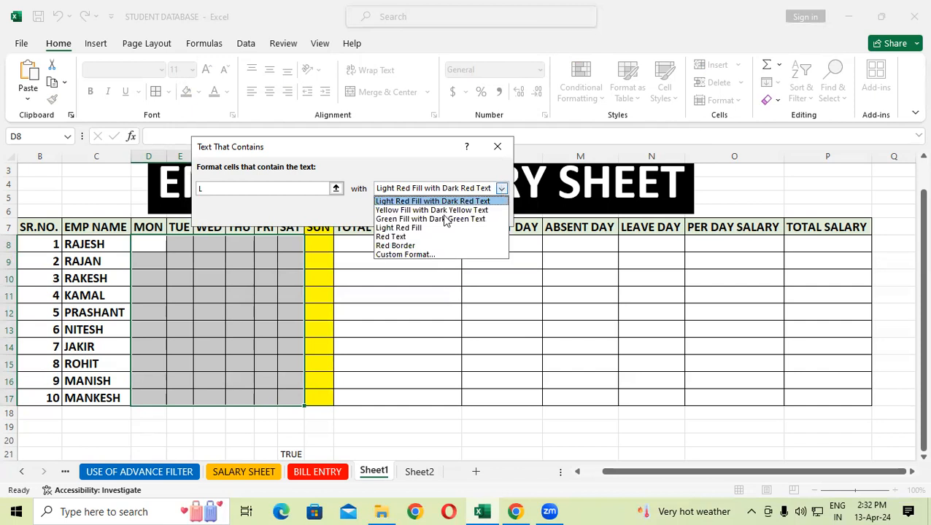
{"action": "left_click", "coordinate": [411, 255]}
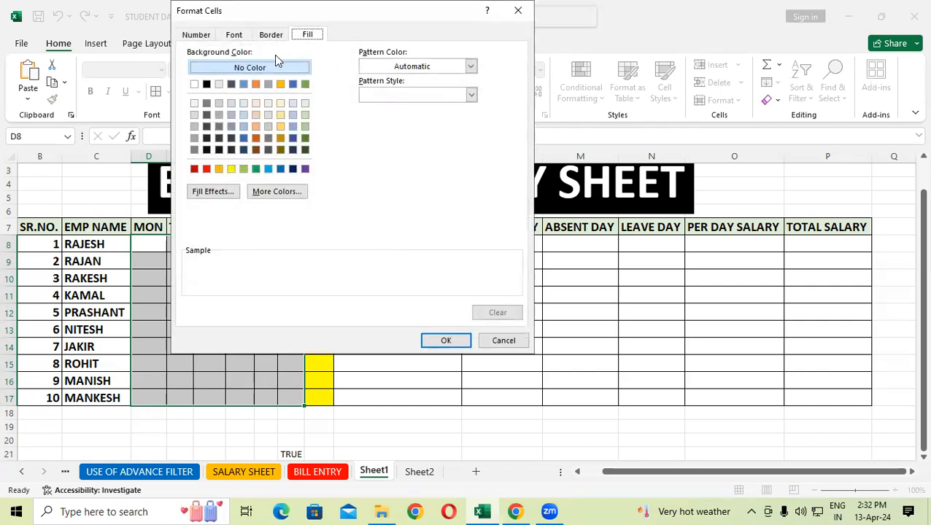
Give the "L" rule's custom format a bold black font and a yellow fill, and apply the rule
{"action": "left_click", "coordinate": [243, 35]}
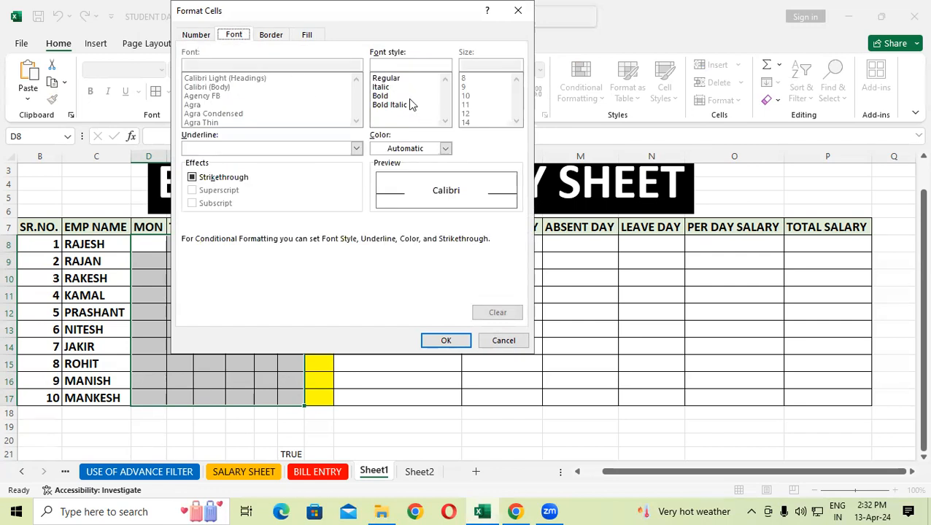
{"action": "left_click", "coordinate": [386, 97]}
{"action": "left_click", "coordinate": [444, 149]}
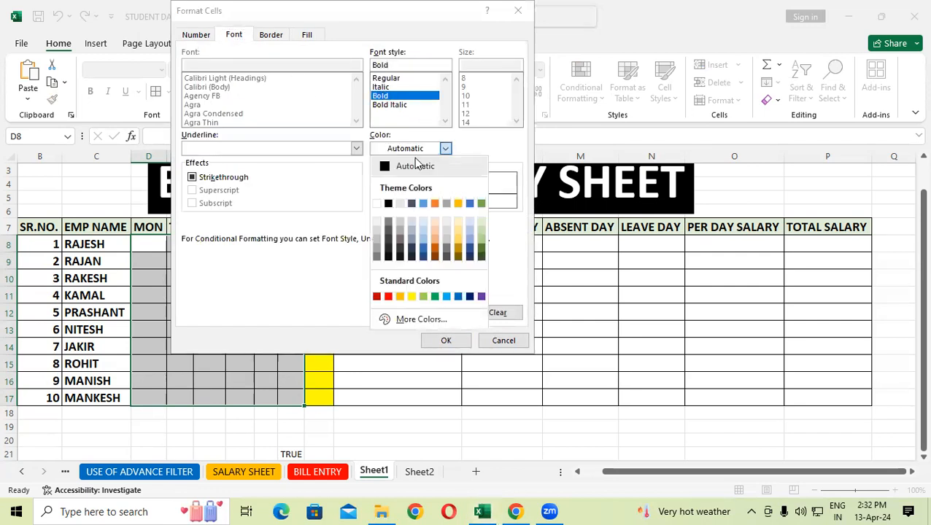
{"action": "left_click", "coordinate": [389, 205]}
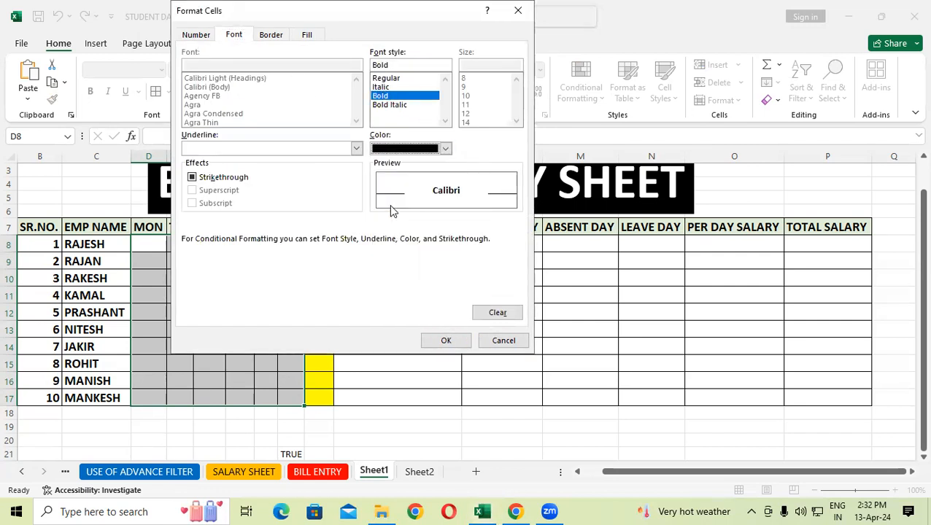
{"action": "left_click", "coordinate": [307, 35]}
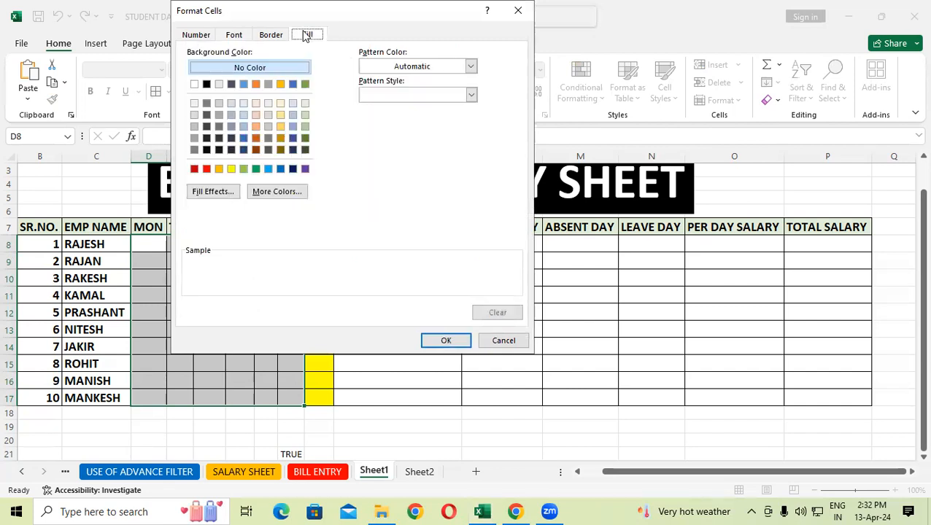
{"action": "left_click", "coordinate": [231, 169]}
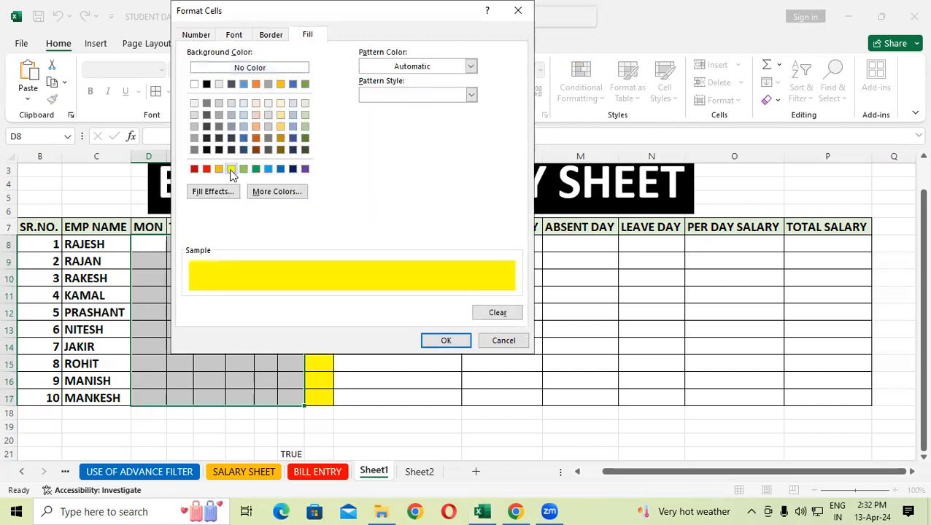
{"action": "left_click", "coordinate": [464, 343]}
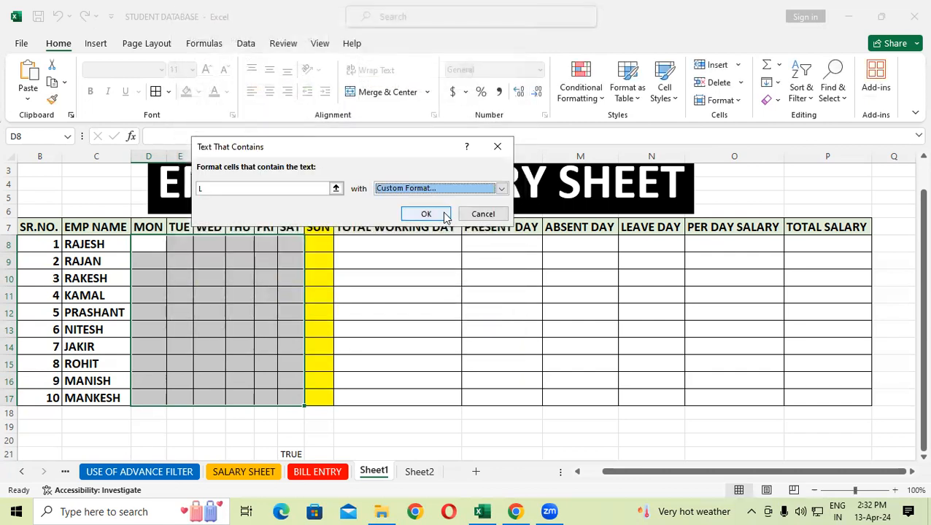
{"action": "left_click", "coordinate": [443, 214]}
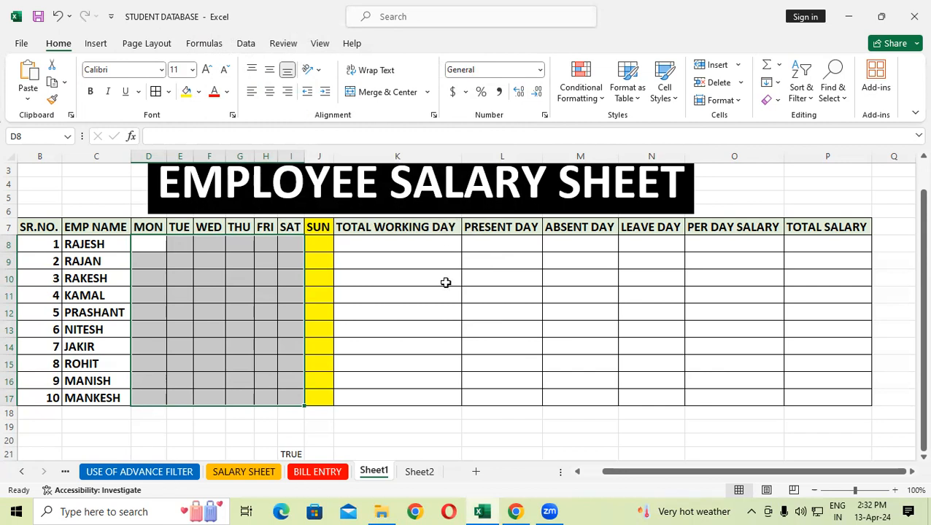
{"action": "left_click", "coordinate": [446, 282]}
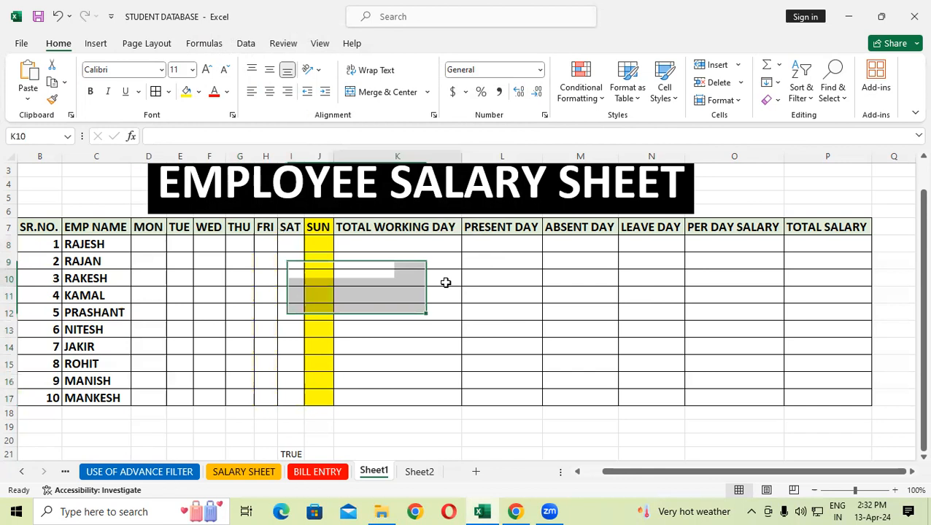
Fill in Monday's attendance with P for the first five employees (D8:D12) and A for the sixth (D13)
{"action": "left_click", "coordinate": [135, 248]}
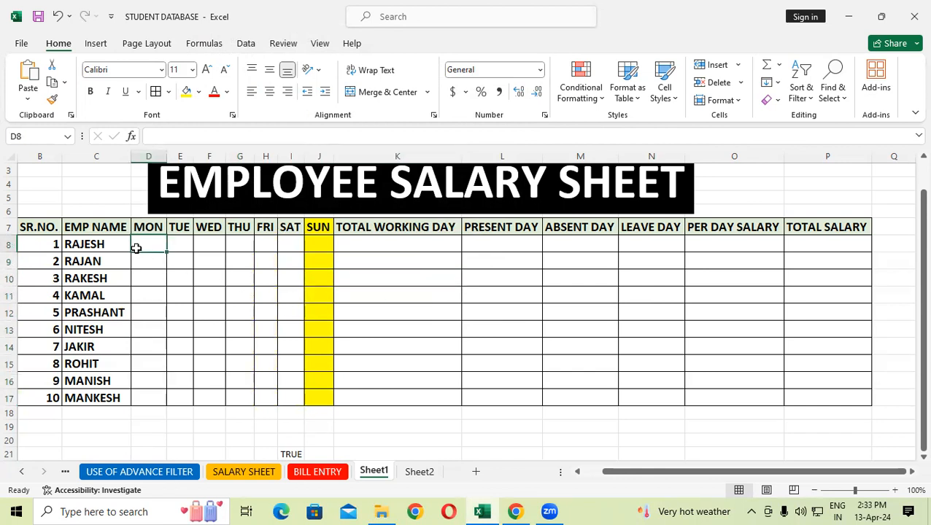
{"action": "type", "text": "P"}
{"action": "key", "text": "Return"}
{"action": "type", "text": "P"}
{"action": "key", "text": "Return"}
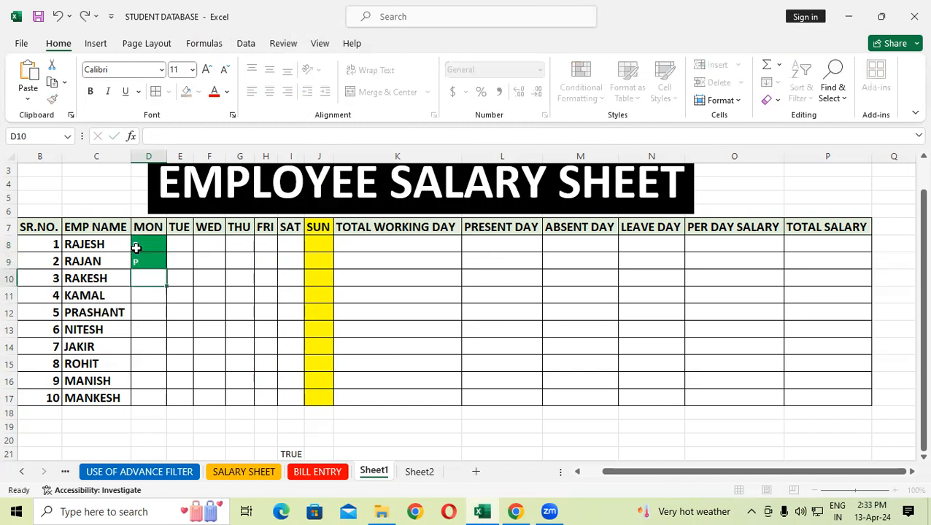
{"action": "type", "text": "P P P"}
{"action": "key", "text": "Return"}
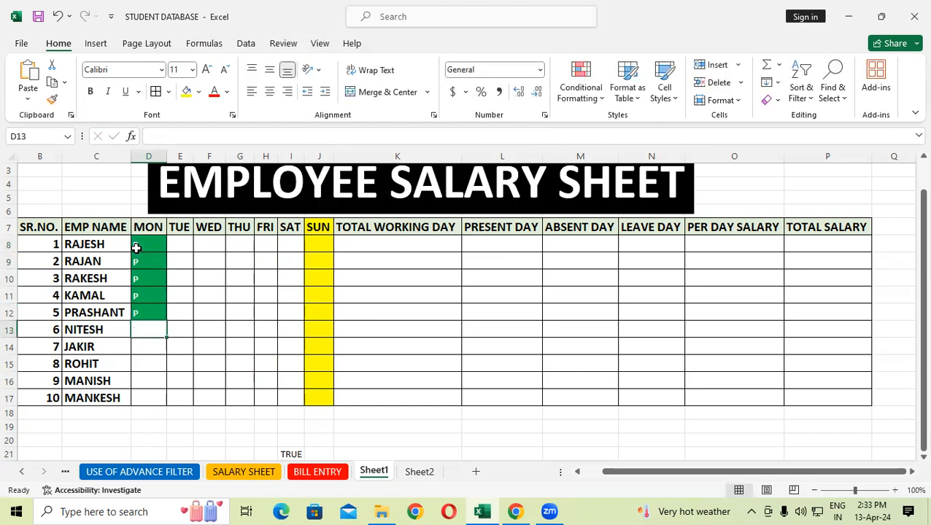
{"action": "type", "text": "A"}
{"action": "key", "text": "Return"}
{"action": "key", "text": "Return"}
{"action": "type", "text": "AA"}
{"action": "key", "text": "Return"}
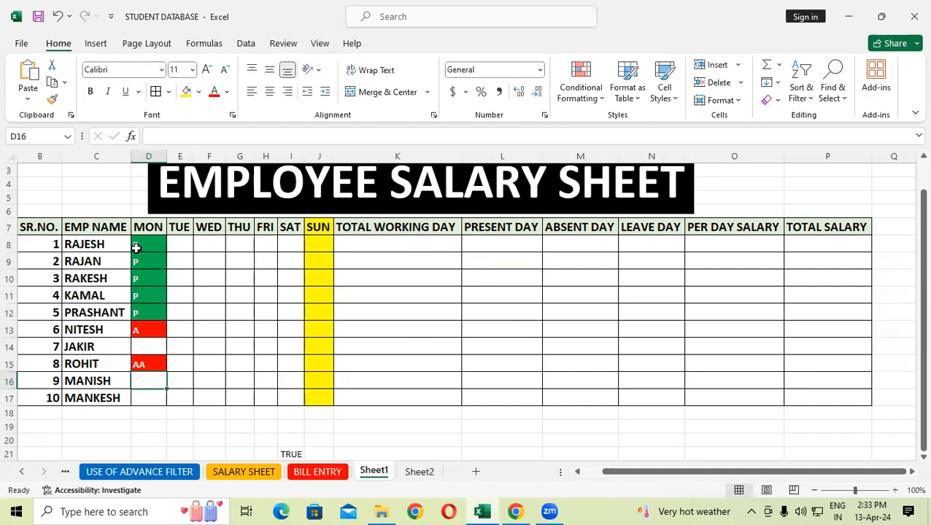
{"action": "left_click", "coordinate": [149, 359]}
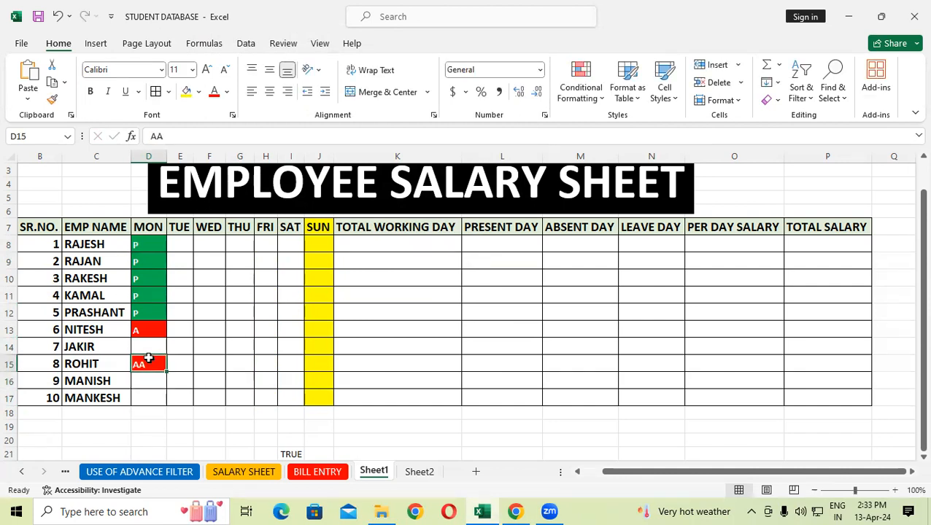
{"action": "key", "text": "Delete"}
{"action": "key", "text": "Return"}
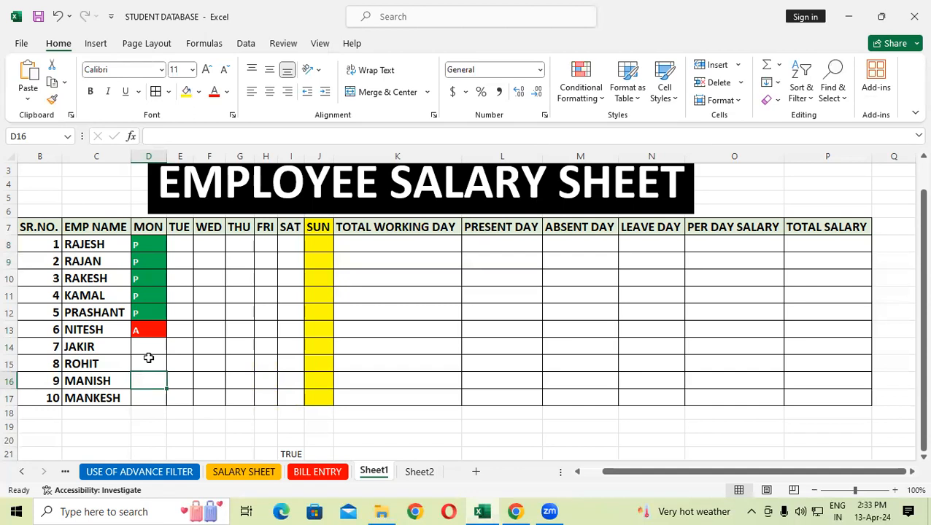
Complete Monday's attendance with L for the last three employees (D15:D17) and P for the seventh (D14)
{"action": "type", "text": "L"}
{"action": "key", "text": "Return"}
{"action": "type", "text": "L"}
{"action": "key", "text": "Return"}
{"action": "key", "text": "Up"}
{"action": "key", "text": "Up"}
{"action": "key", "text": "Up"}
{"action": "type", "text": "L"}
{"action": "key", "text": "Up"}
{"action": "type", "text": "P"}
{"action": "key", "text": "Up"}
Enter A as the first employee's Tuesday attendance in E8
{"action": "key", "text": "Right"}
{"action": "key", "text": "Up"}
{"action": "key", "text": "Up"}
{"action": "key", "text": "Up"}
{"action": "key", "text": "Up"}
{"action": "key", "text": "Up"}
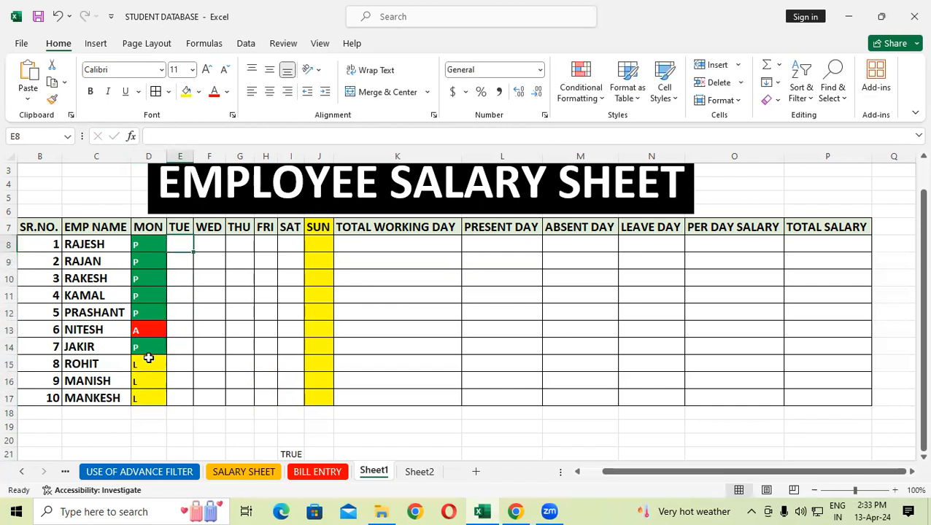
{"action": "type", "text": "A"}
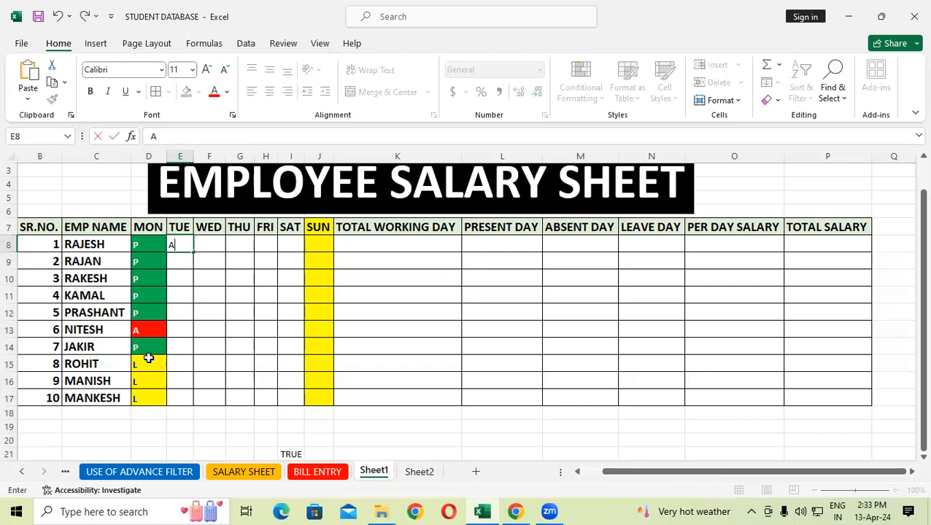
{"action": "key", "text": "Left"}
Enter L in the first employee's name cell, C8
{"action": "key", "text": "Left"}
{"action": "type", "text": "L"}
{"action": "key", "text": "Left"}
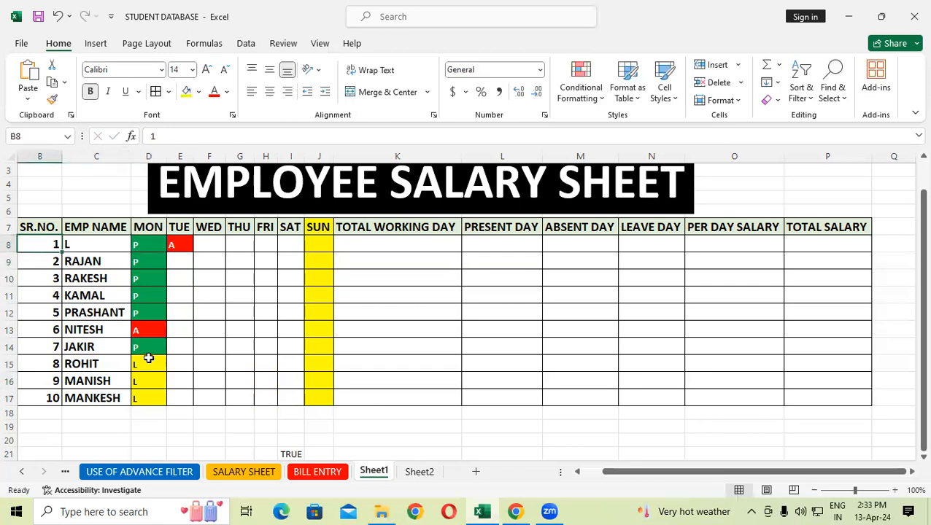
{"action": "type", "text": "P"}
{"action": "key", "text": "Left"}
{"action": "type", "text": "AP"}
{"action": "key", "text": "Left"}
{"action": "type", "text": "L"}
{"action": "key", "text": "Left"}
{"action": "type", "text": "A"}
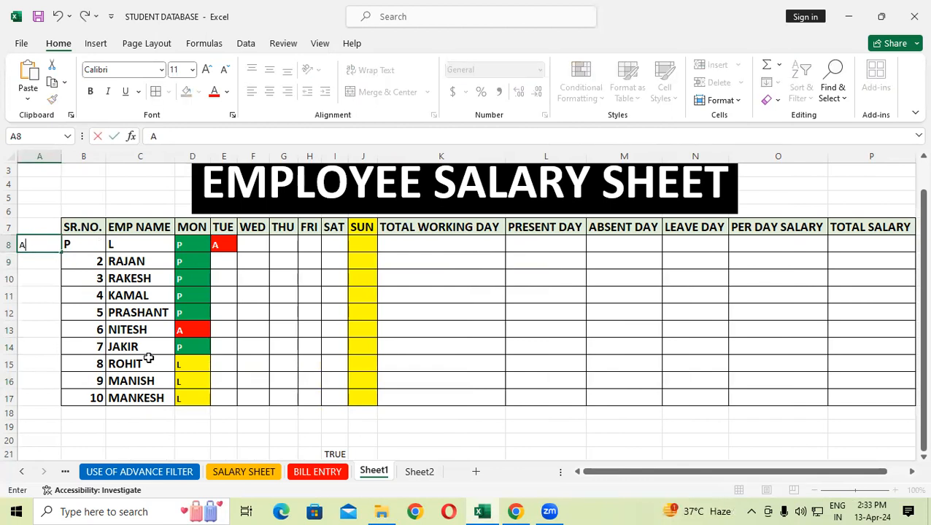
{"action": "key", "text": "BackSpace"}
{"action": "left_click", "coordinate": [248, 283]}
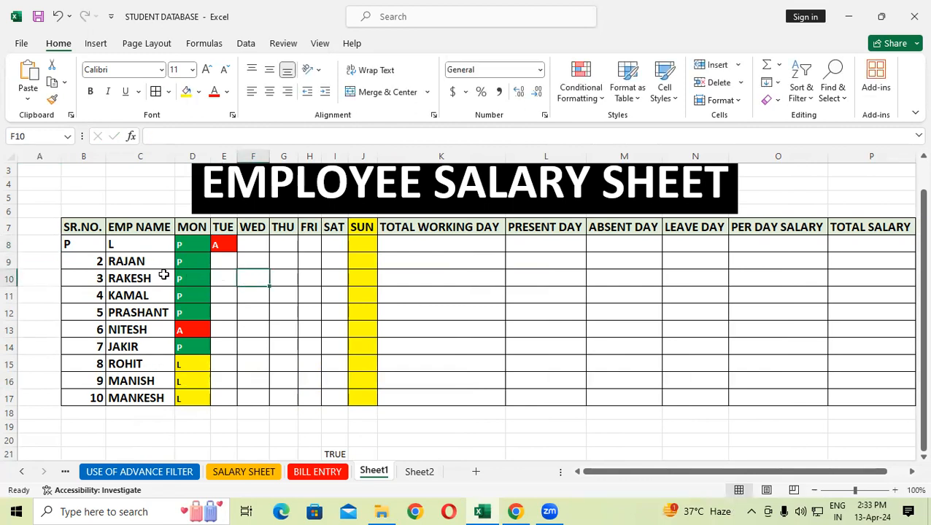
Undo the stray entries in B8 and C8 to restore the first employee's serial number and name
{"action": "key", "text": "ctrl+z"}
{"action": "key", "text": "ctrl+z"}
{"action": "key", "text": "ctrl+z"}
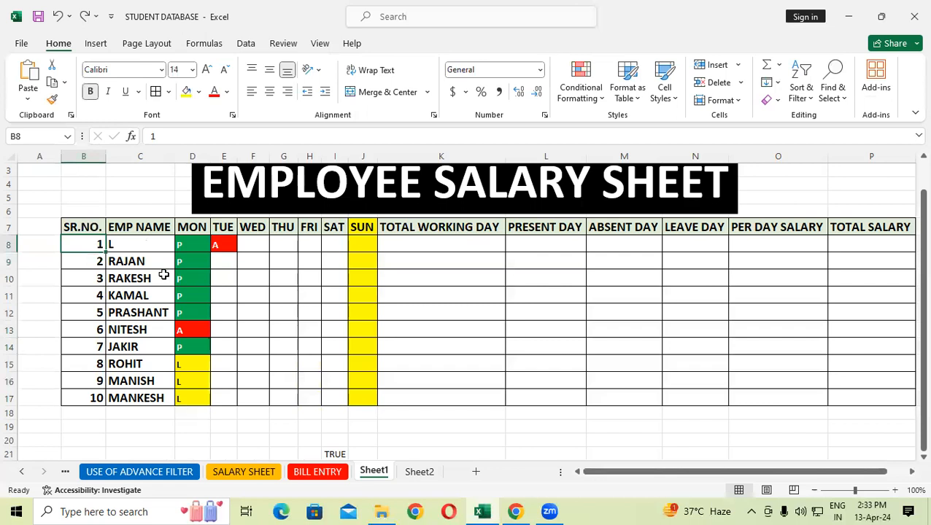
{"action": "key", "text": "ctrl+z"}
Fill in Tuesday's attendance with P for the second to fifth employees (E9:E12)
{"action": "left_click", "coordinate": [234, 264]}
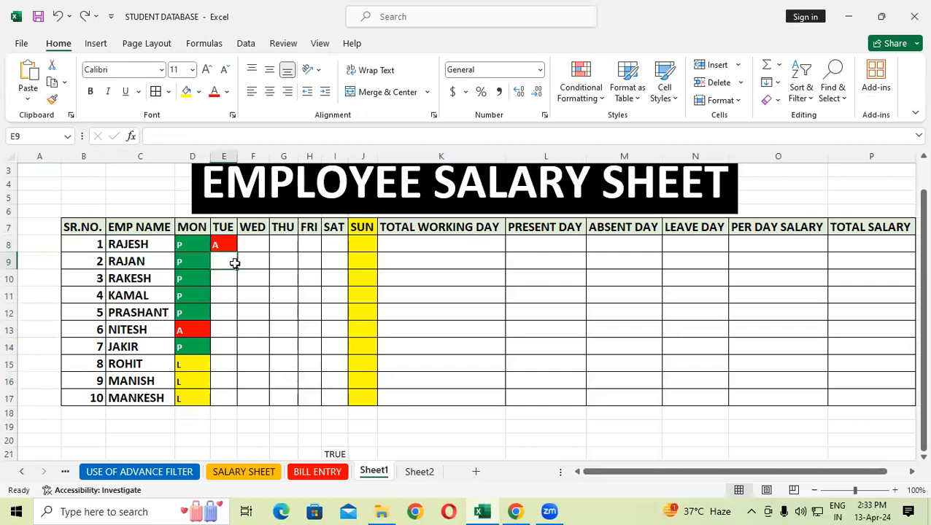
{"action": "type", "text": "P"}
{"action": "key", "text": "Return"}
{"action": "type", "text": "P"}
{"action": "key", "text": "Return"}
{"action": "type", "text": "P"}
{"action": "key", "text": "Return"}
{"action": "type", "text": "P"}
{"action": "key", "text": "Return"}
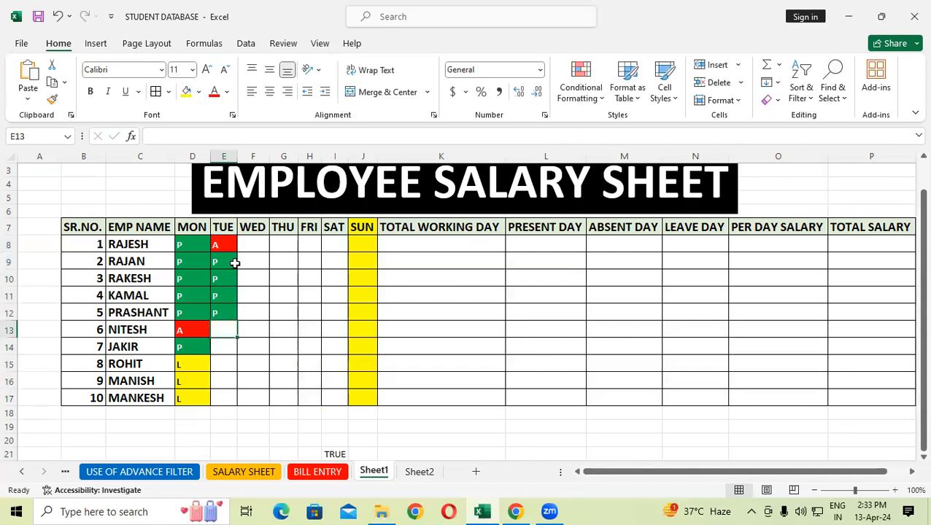
Complete Tuesday's attendance for the last five employees with A, L, P, A and L in E13:E17
{"action": "type", "text": "A"}
{"action": "key", "text": "Return"}
{"action": "type", "text": "L"}
{"action": "key", "text": "Return"}
{"action": "type", "text": "P"}
{"action": "key", "text": "Return"}
{"action": "type", "text": "A"}
{"action": "key", "text": "Return"}
{"action": "type", "text": "L"}
{"action": "key", "text": "Return"}
Fill in Wednesday's attendance for the first five employees with P, L, A, P and L in F8:F12
{"action": "left_click", "coordinate": [262, 243]}
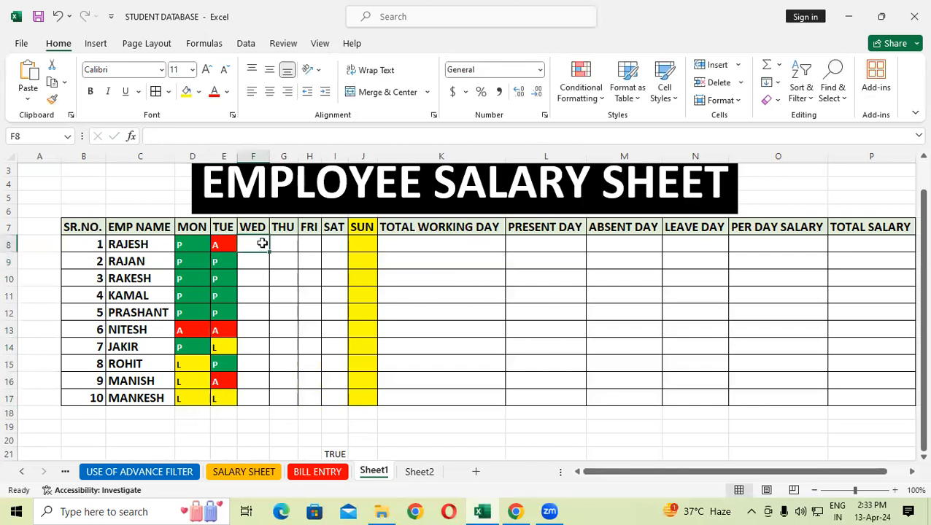
{"action": "type", "text": "P"}
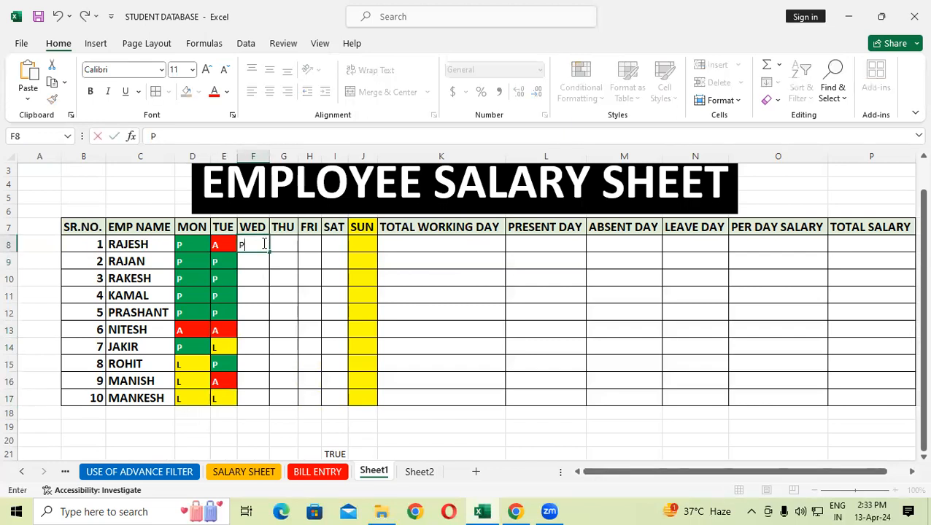
{"action": "key", "text": "Return"}
{"action": "type", "text": "L"}
{"action": "key", "text": "Return"}
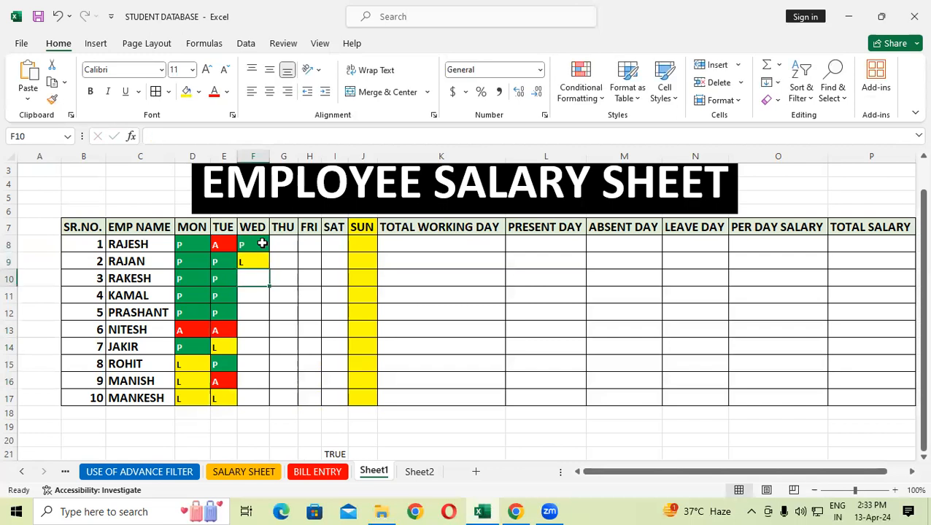
{"action": "type", "text": "A"}
{"action": "key", "text": "Return"}
{"action": "type", "text": "P"}
{"action": "key", "text": "Return"}
{"action": "type", "text": "L"}
{"action": "key", "text": "Return"}
Complete Wednesday's attendance with A for the sixth employee (F13) and P for the last four (F14:F17)
{"action": "type", "text": "A"}
{"action": "key", "text": "Return"}
{"action": "type", "text": "P"}
{"action": "key", "text": "Return"}
{"action": "type", "text": "P"}
{"action": "key", "text": "Return"}
{"action": "type", "text": "P"}
{"action": "key", "text": "Return"}
{"action": "type", "text": "P"}
{"action": "key", "text": "Return"}
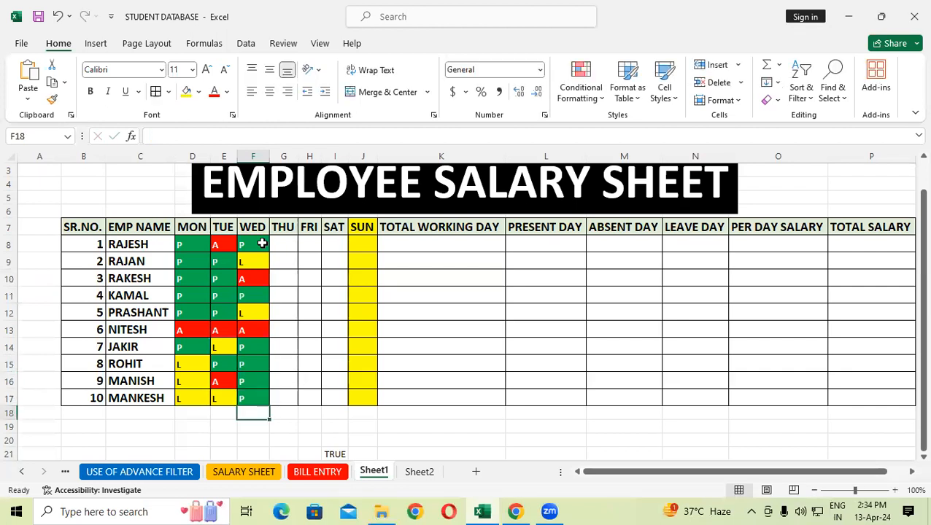
Enter P as Thursday's attendance for the first two employees in G8:G9
{"action": "left_click", "coordinate": [291, 243]}
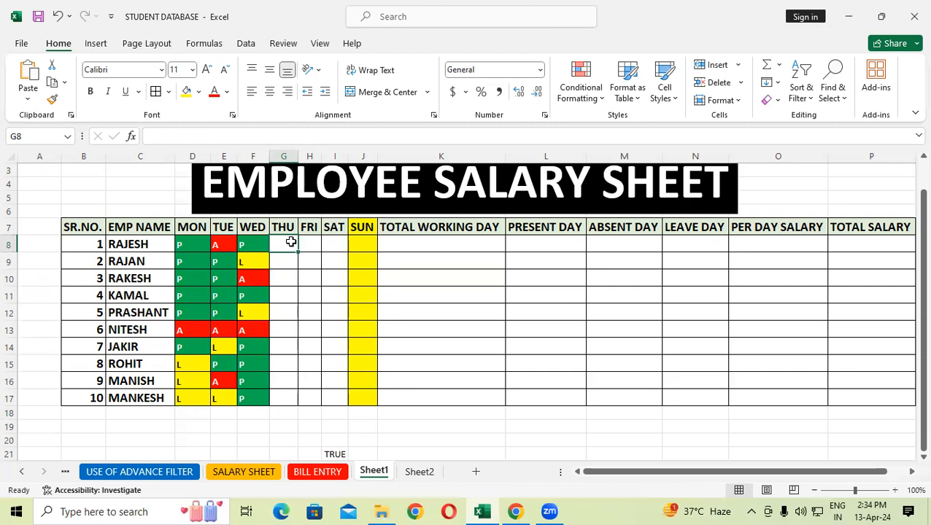
{"action": "type", "text": "P"}
{"action": "key", "text": "Return"}
{"action": "type", "text": "P"}
{"action": "key", "text": "Return"}
{"action": "key", "text": "Right"}
{"action": "key", "text": "Up"}
{"action": "key", "text": "Up"}
{"action": "type", "text": "["}
{"action": "key", "text": "Tab"}
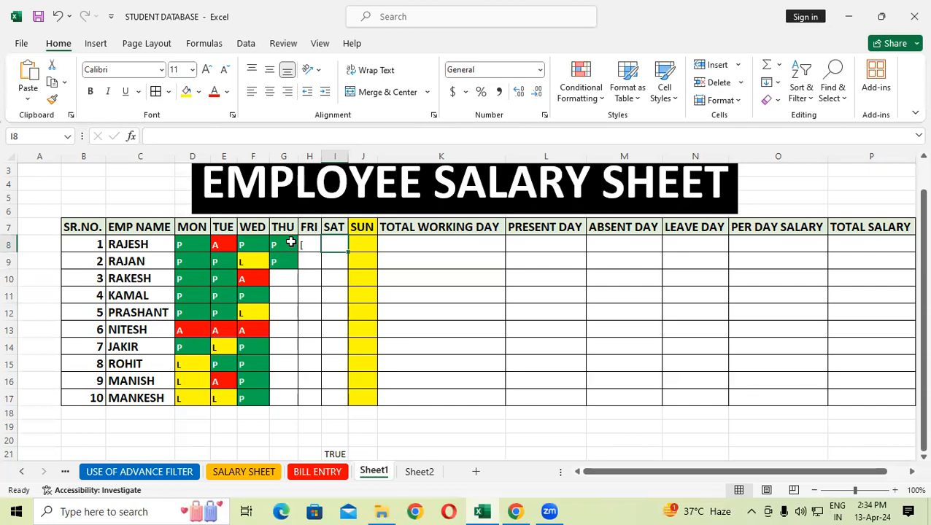
Enter A as Friday's attendance for the first three employees in H8:H10, clearing any mistyped character
{"action": "left_click", "coordinate": [301, 248]}
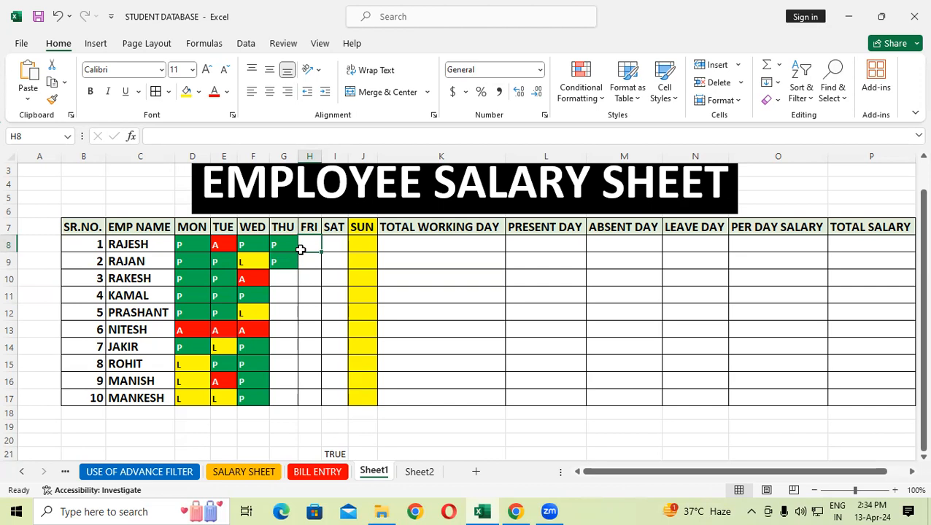
{"action": "type", "text": "A"}
{"action": "key", "text": "Return"}
{"action": "type", "text": "A"}
{"action": "key", "text": "Return"}
{"action": "type", "text": "\\"}
{"action": "key", "text": "Return"}
{"action": "left_click", "coordinate": [306, 279]}
{"action": "key", "text": "Delete"}
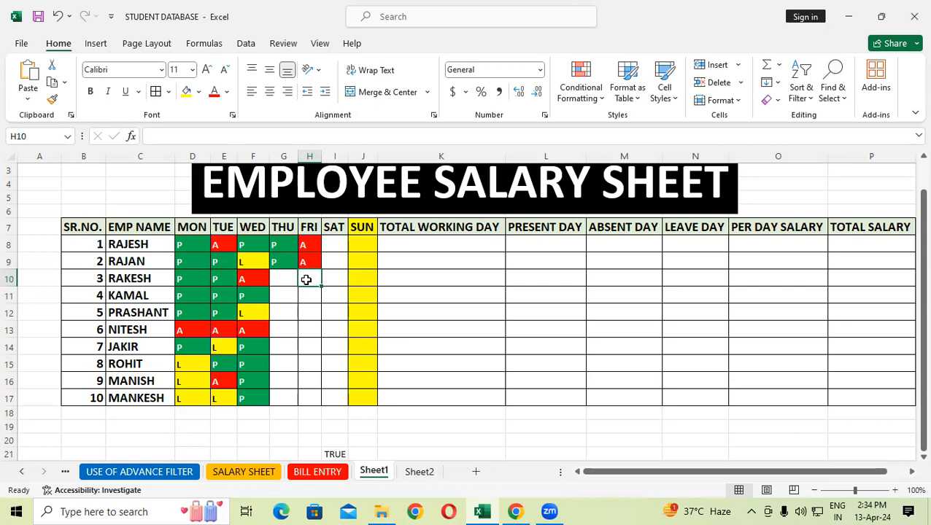
{"action": "type", "text": "a"}
{"action": "key", "text": "Return"}
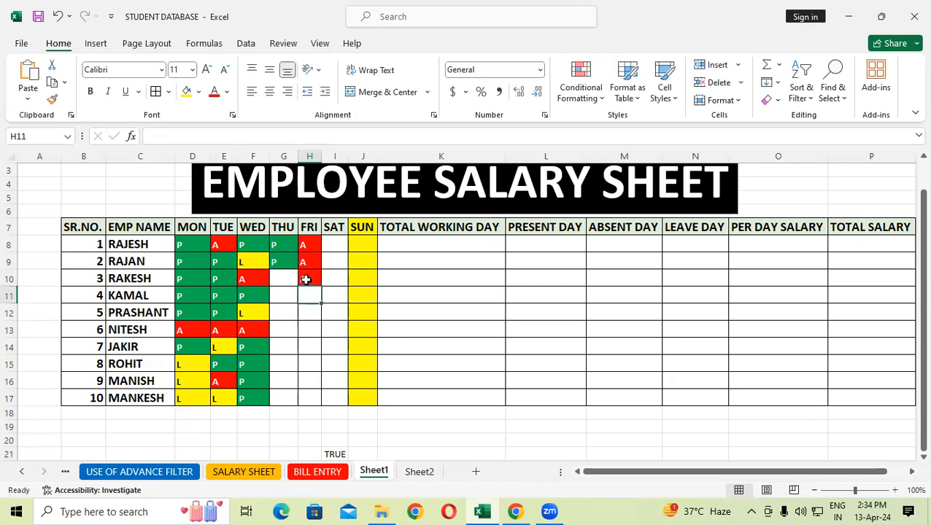
Complete Friday's attendance with P for the fourth to ninth employees (H11:H16) and A for the tenth (H17)
{"action": "type", "text": "p p p p p p "}
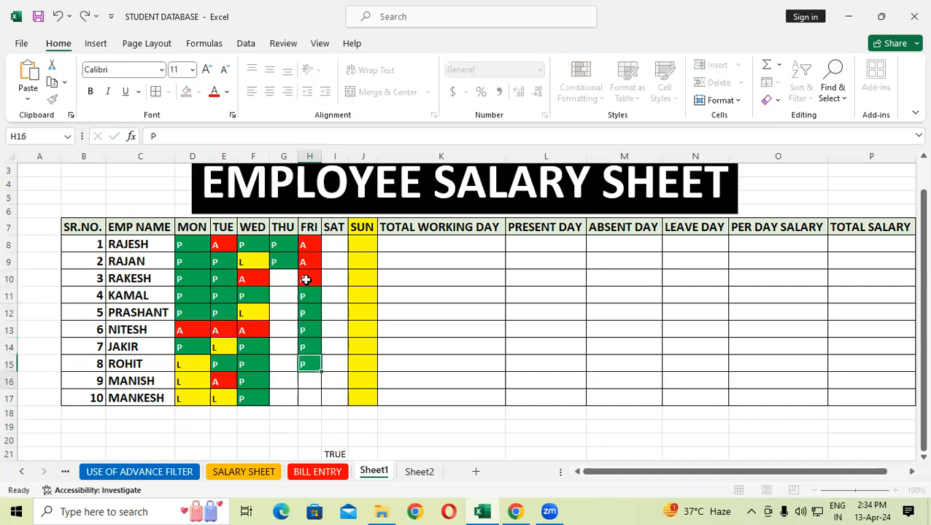
{"action": "type", "text": "a"}
{"action": "key", "text": "Return"}
Fill in Thursday's attendance from the last employee upward with P in G17, L in G16 and P in G15
{"action": "key", "text": "Left"}
{"action": "key", "text": "Up"}
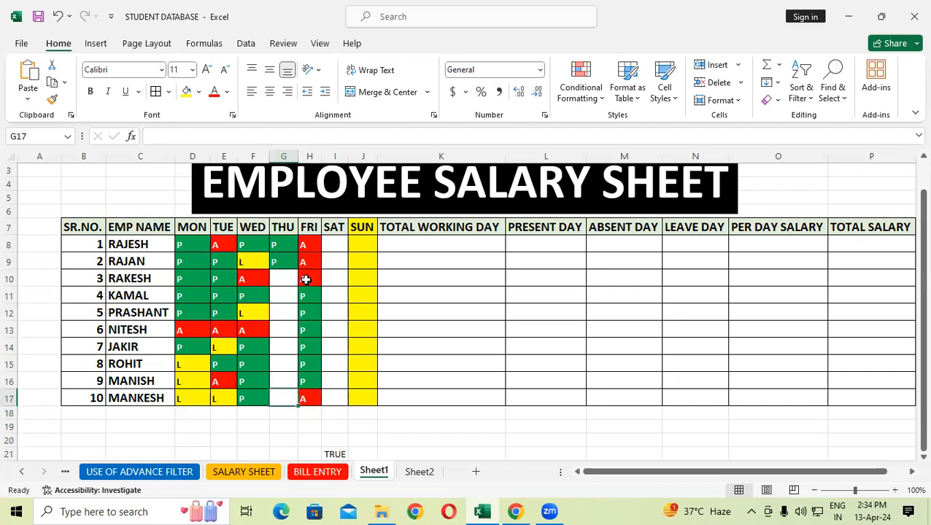
{"action": "type", "text": "p"}
{"action": "key", "text": "Up"}
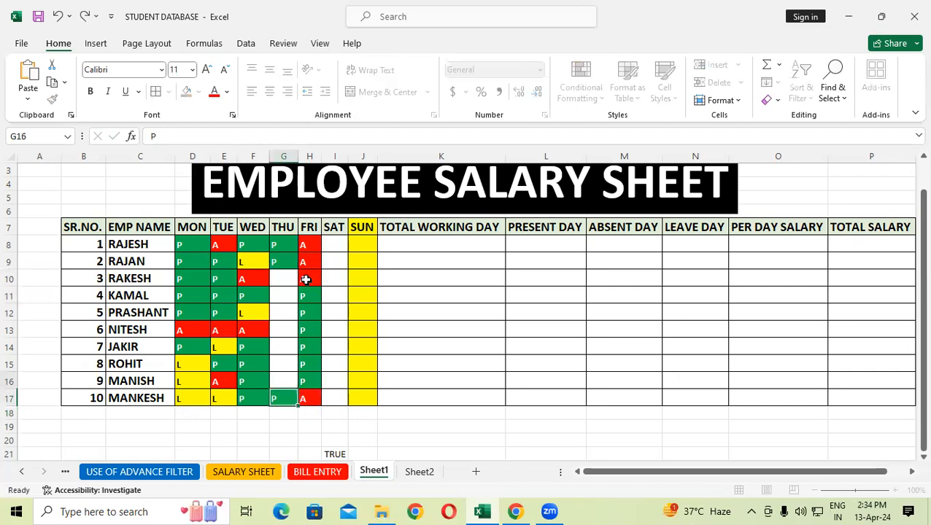
{"action": "type", "text": "l"}
{"action": "key", "text": "Up"}
{"action": "type", "text": "p"}
{"action": "key", "text": "Up"}
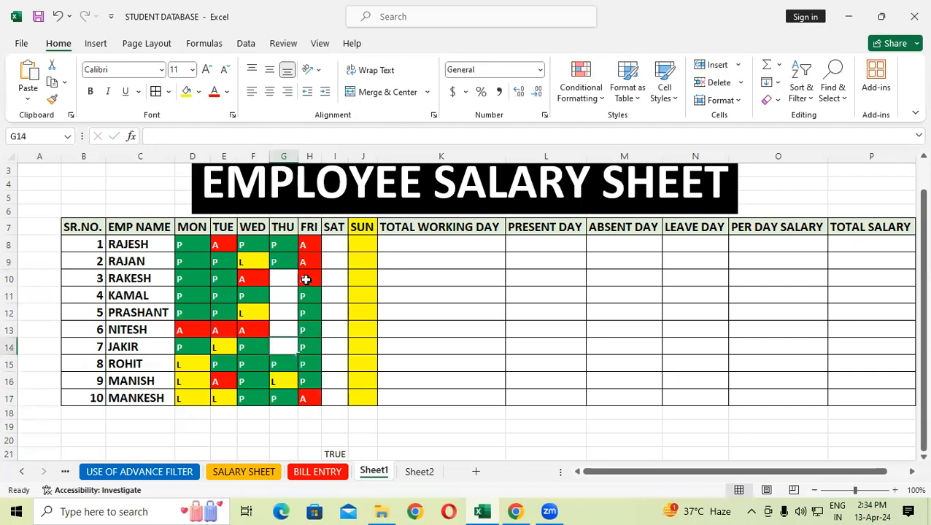
Complete Thursday's attendance upward with A in G14, P in G13, A in G12, P in G11 and L in G10
{"action": "type", "text": "a"}
{"action": "key", "text": "Up"}
{"action": "type", "text": "p"}
{"action": "key", "text": "Up"}
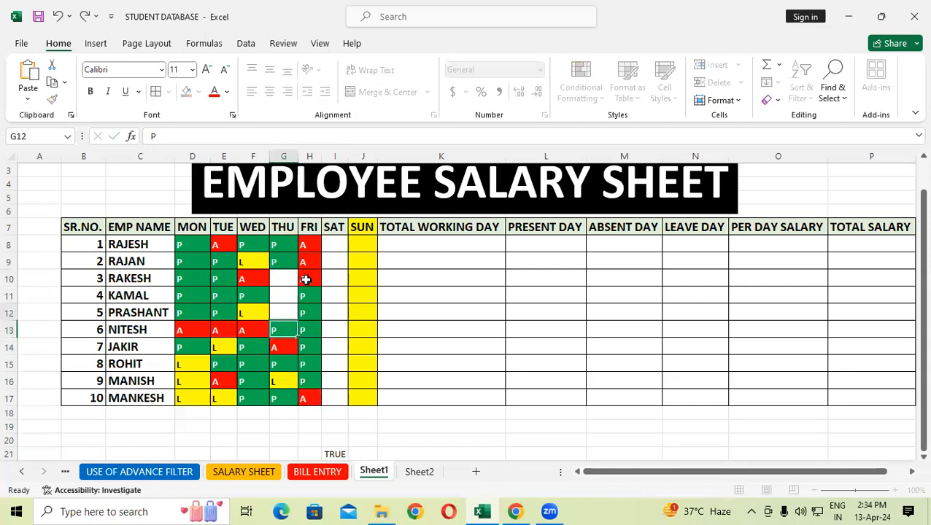
{"action": "type", "text": "A"}
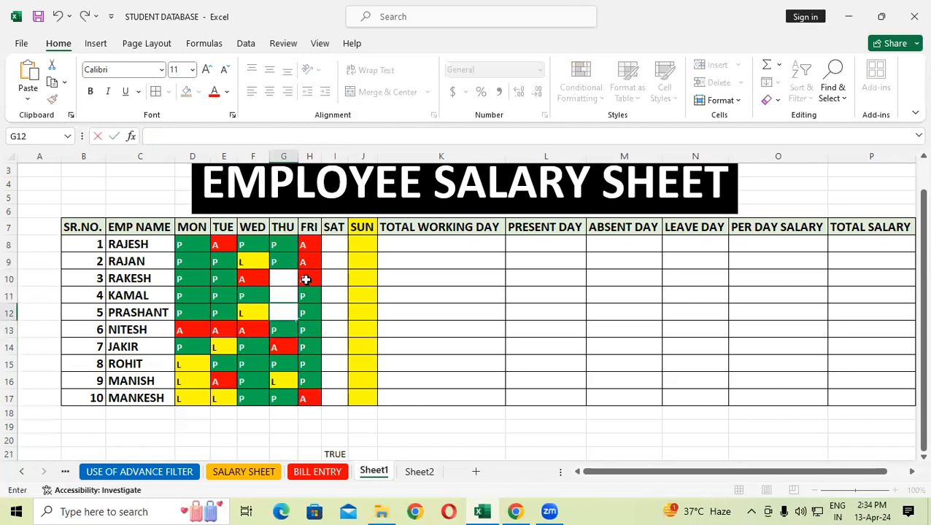
{"action": "key", "text": "Up"}
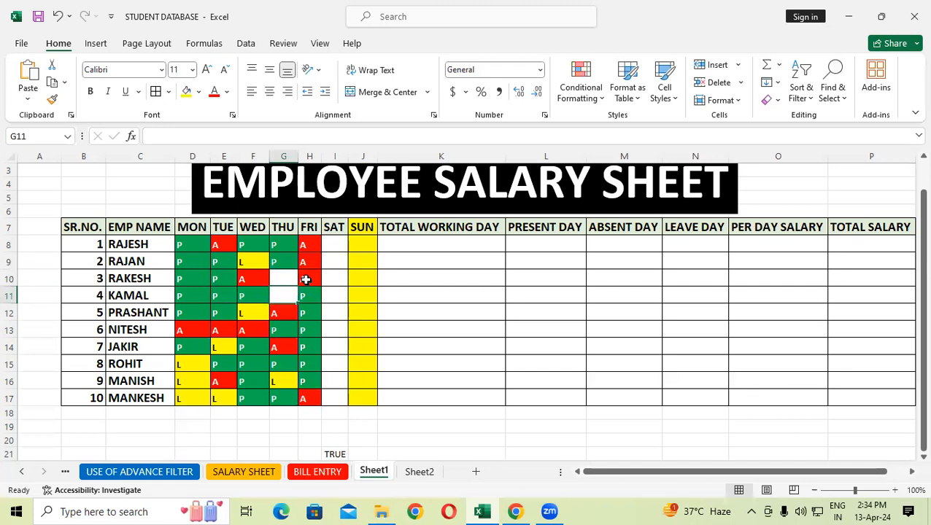
{"action": "type", "text": "P"}
{"action": "key", "text": "Up"}
{"action": "type", "text": "L"}
{"action": "key", "text": "Up"}
Fill in Saturday's attendance for the first five employees with L, P, L, A and P in I8:I12
{"action": "key", "text": "Down"}
{"action": "key", "text": "Down"}
{"action": "key", "text": "Down"}
{"action": "key", "text": "Right"}
{"action": "key", "text": "Right"}
{"action": "key", "text": "Right"}
{"action": "key", "text": "Up"}
{"action": "key", "text": "Up"}
{"action": "key", "text": "Up"}
{"action": "key", "text": "Up"}
{"action": "key", "text": "Left"}
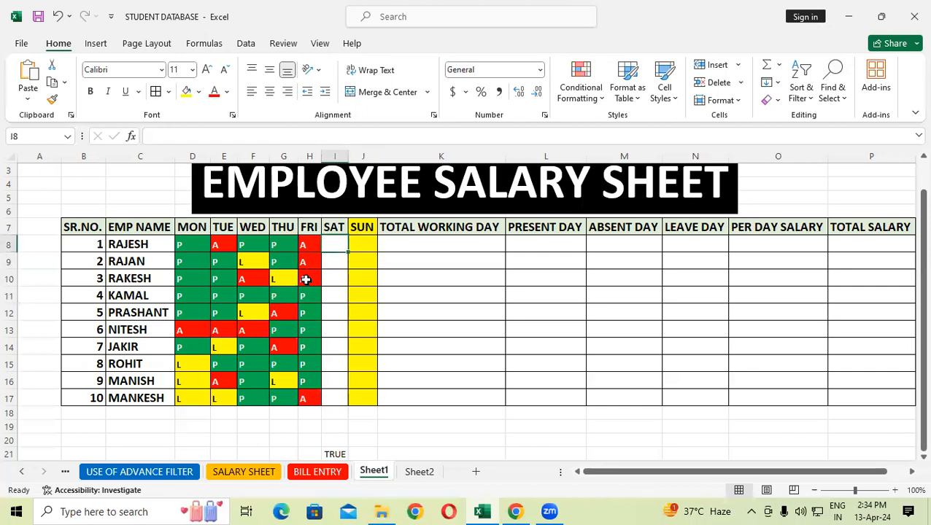
{"action": "type", "text": "L"}
{"action": "key", "text": "Return"}
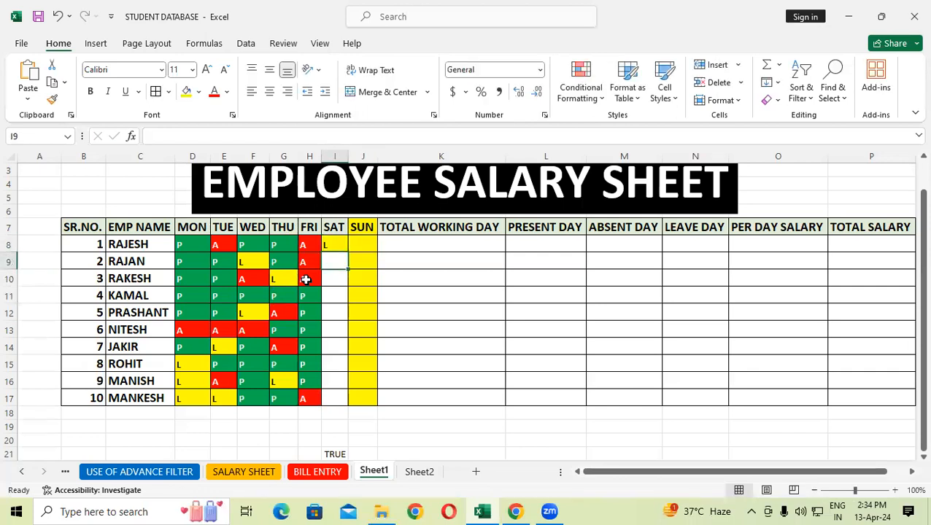
{"action": "type", "text": "P"}
{"action": "key", "text": "Return"}
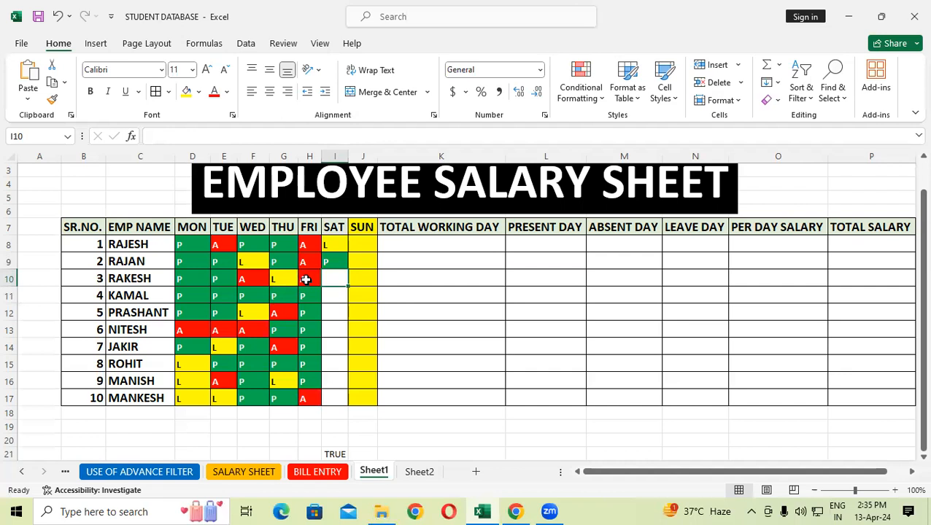
{"action": "type", "text": "L"}
{"action": "key", "text": "Return"}
{"action": "type", "text": "A"}
{"action": "key", "text": "Return"}
{"action": "type", "text": "P"}
{"action": "key", "text": "Return"}
Complete Saturday's attendance for the last five employees with L, A, P, L and A in I13:I17
{"action": "type", "text": "L"}
{"action": "key", "text": "Return"}
{"action": "type", "text": "A"}
{"action": "key", "text": "Return"}
{"action": "type", "text": "P"}
{"action": "key", "text": "Return"}
{"action": "type", "text": "L"}
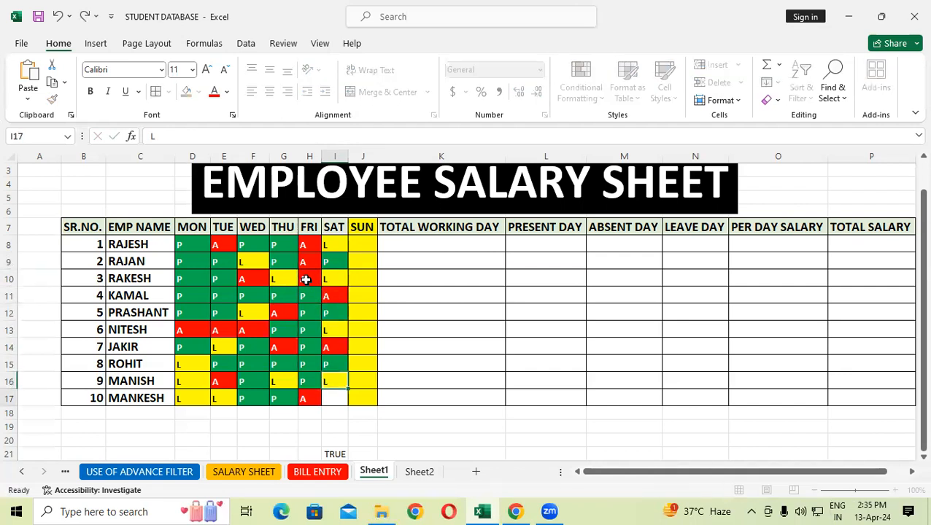
{"action": "type", "text": "A"}
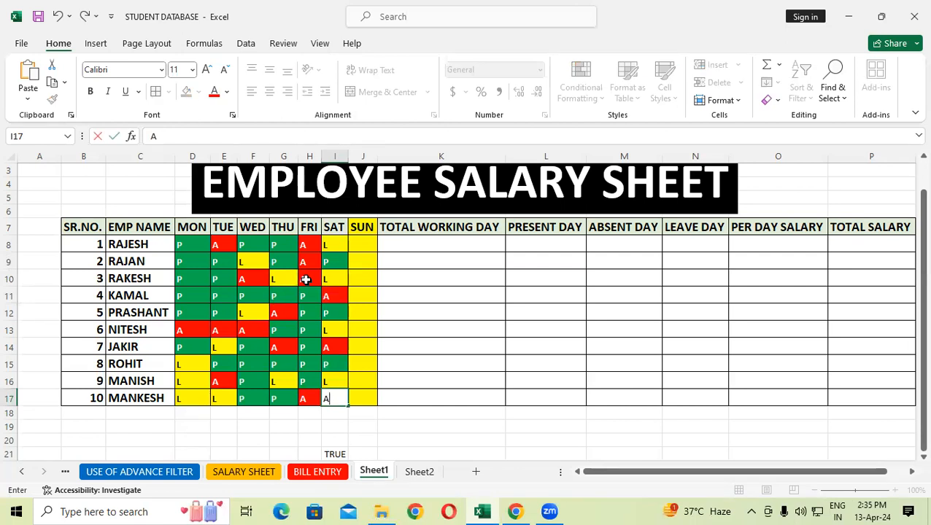
{"action": "left_click", "coordinate": [446, 300]}
{"action": "left_click_drag", "start_coordinate": [190, 238], "coordinate": [330, 376]}
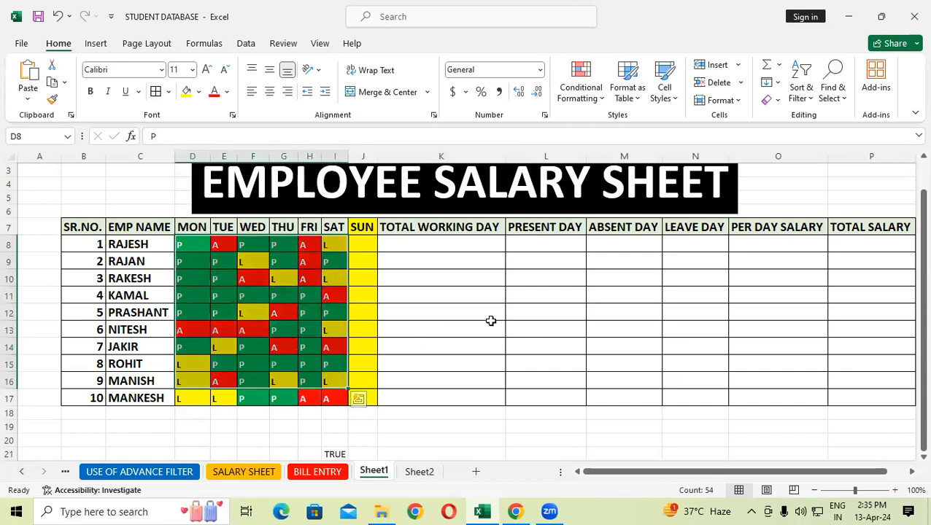
{"action": "left_click", "coordinate": [493, 326]}
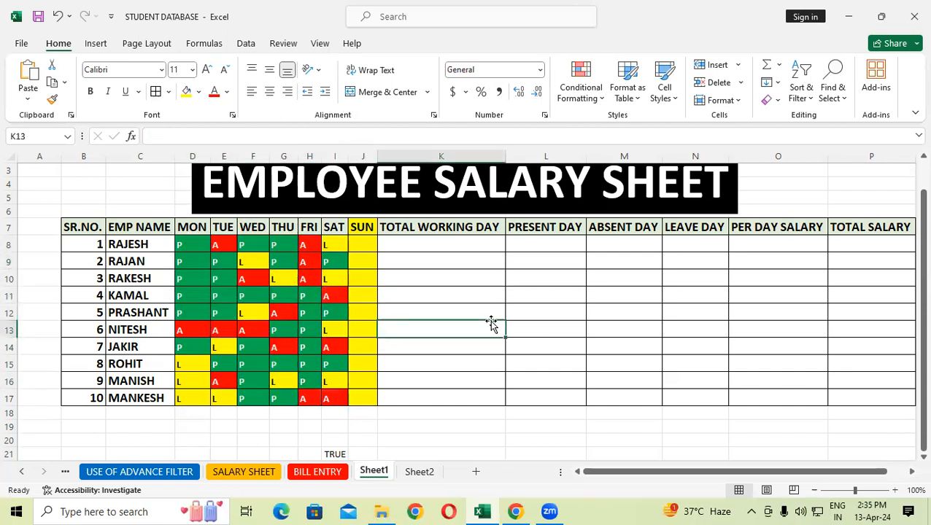
Calculate the first employee's total working days in K8 with the formula =COUNTA(D8:I8)
{"action": "left_click", "coordinate": [481, 244]}
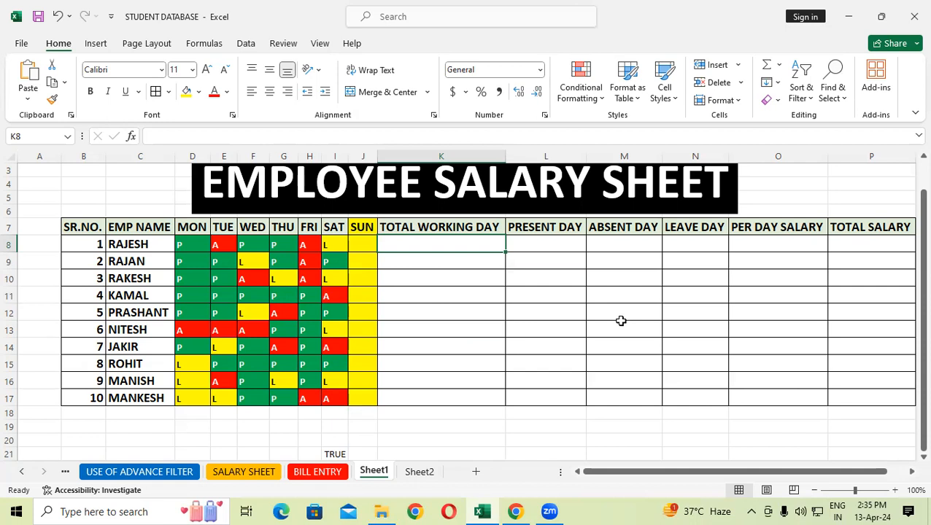
{"action": "type", "text": "="}
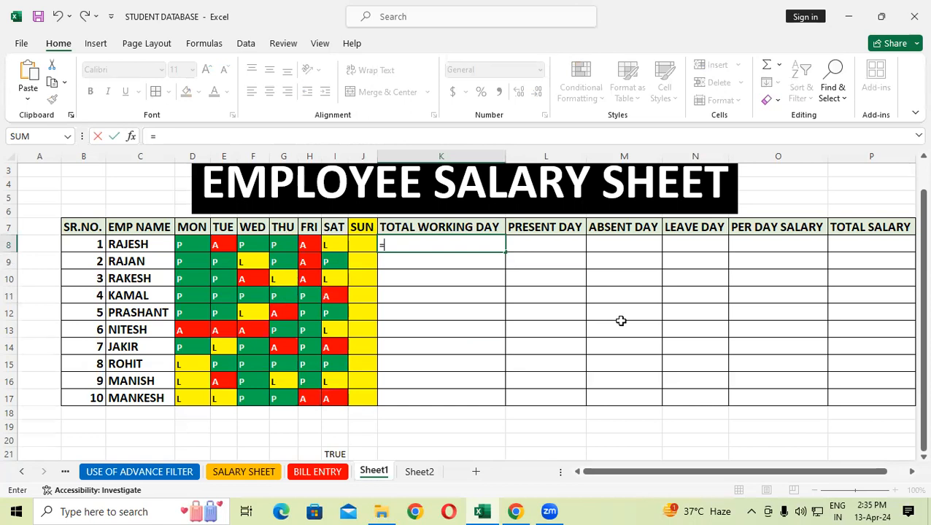
{"action": "type", "text": "COUNTA"}
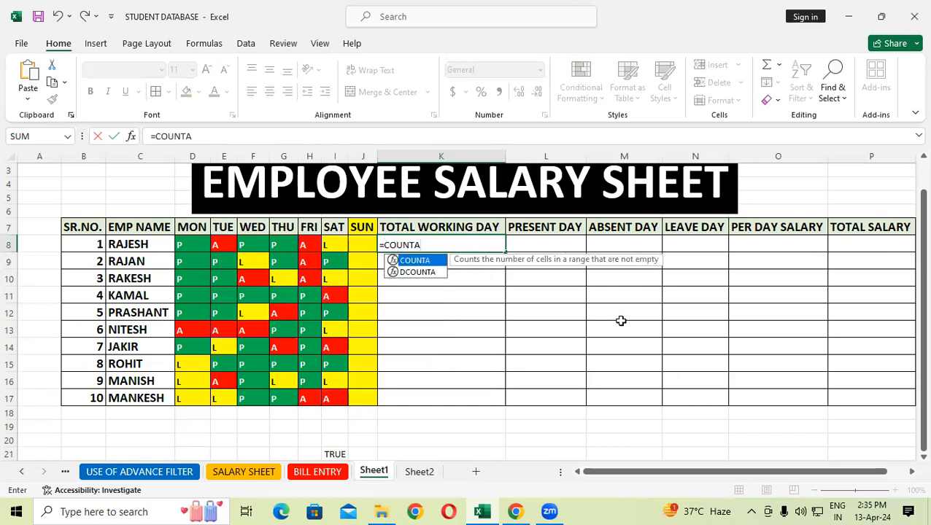
{"action": "type", "text": "("}
{"action": "left_click_drag", "start_coordinate": [180, 243], "coordinate": [343, 246]}
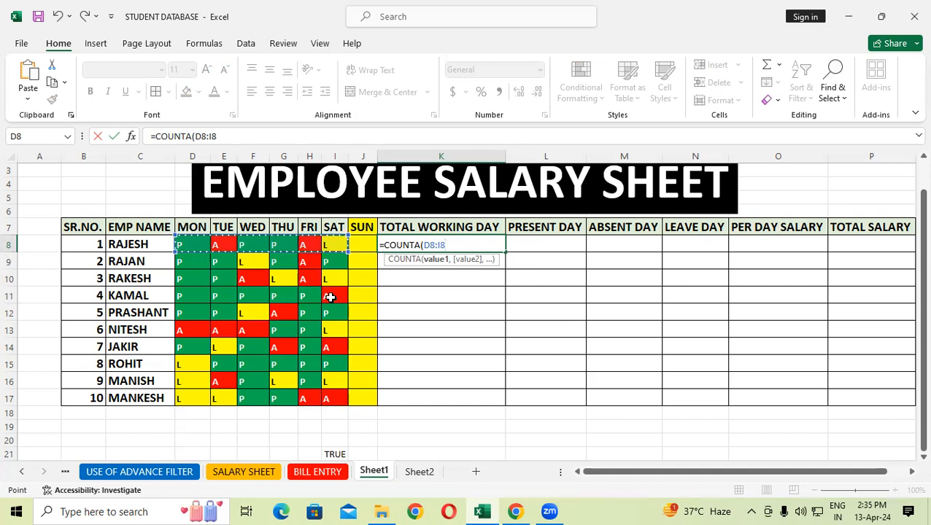
{"action": "type", "text": ")"}
{"action": "key", "text": "Return"}
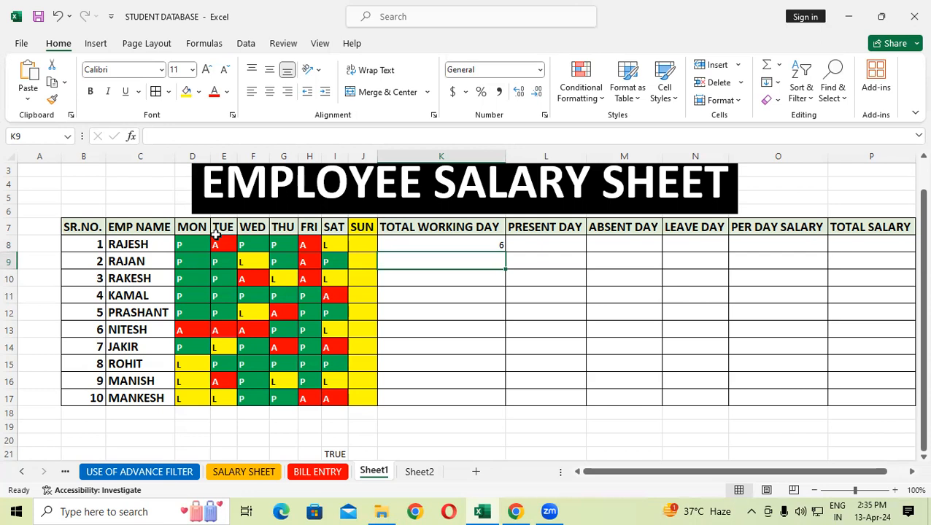
Copy the formatting of the second employee's name cell (C9) onto the calculation columns K8:P17
{"action": "left_click", "coordinate": [117, 260]}
{"action": "left_click", "coordinate": [51, 101]}
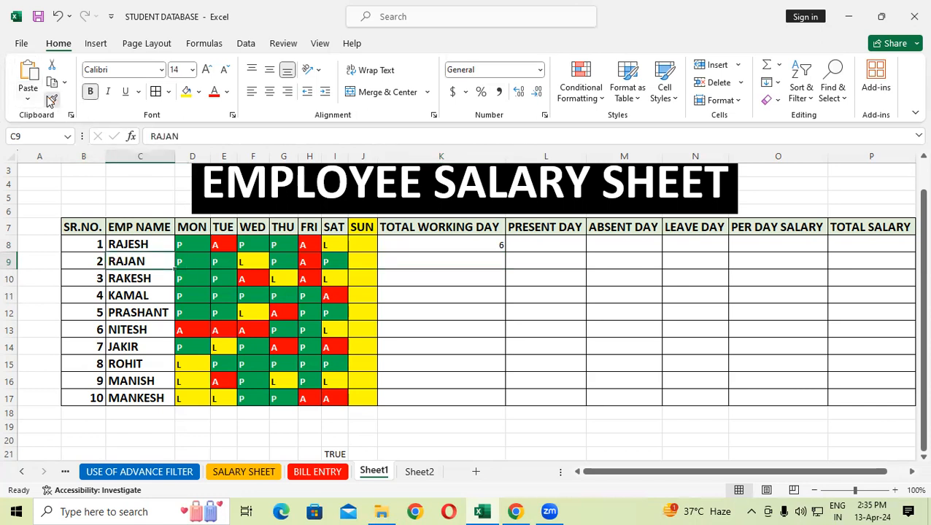
{"action": "mouse_move", "coordinate": [407, 243]}
{"action": "left_mouse_down"}
{"action": "mouse_move", "coordinate": [615, 356]}
{"action": "mouse_move", "coordinate": [831, 410]}
{"action": "mouse_move", "coordinate": [856, 400]}
{"action": "left_mouse_up"}
{"action": "left_click", "coordinate": [597, 326]}
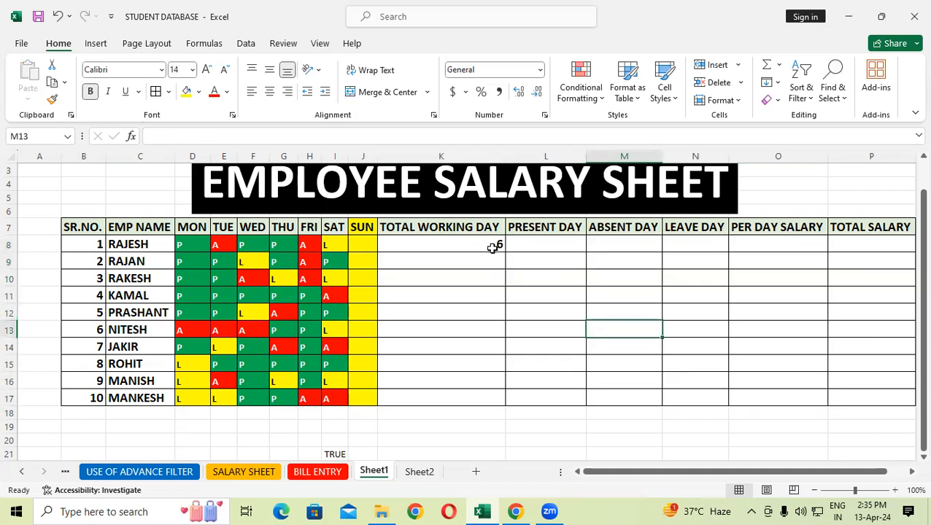
{"action": "left_click", "coordinate": [494, 248]}
{"action": "left_click", "coordinate": [515, 310]}
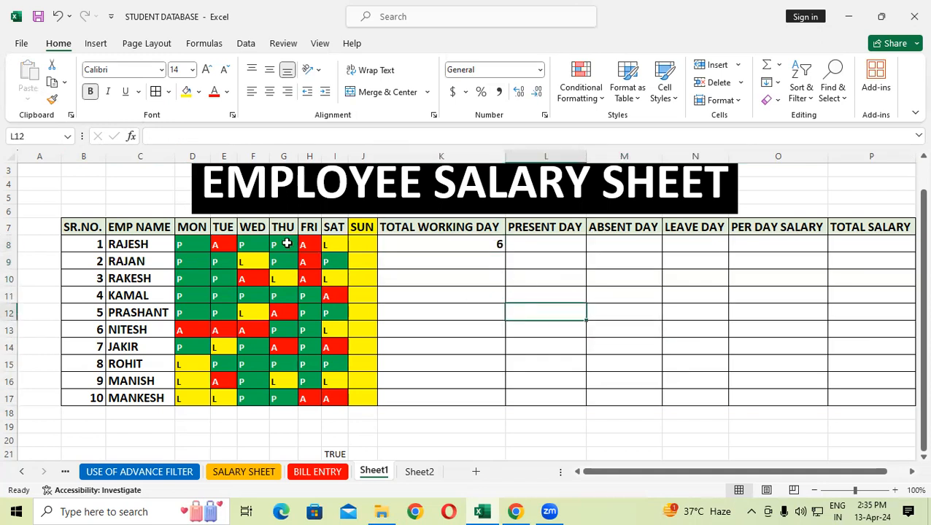
{"action": "left_click_drag", "start_coordinate": [189, 246], "coordinate": [360, 393]}
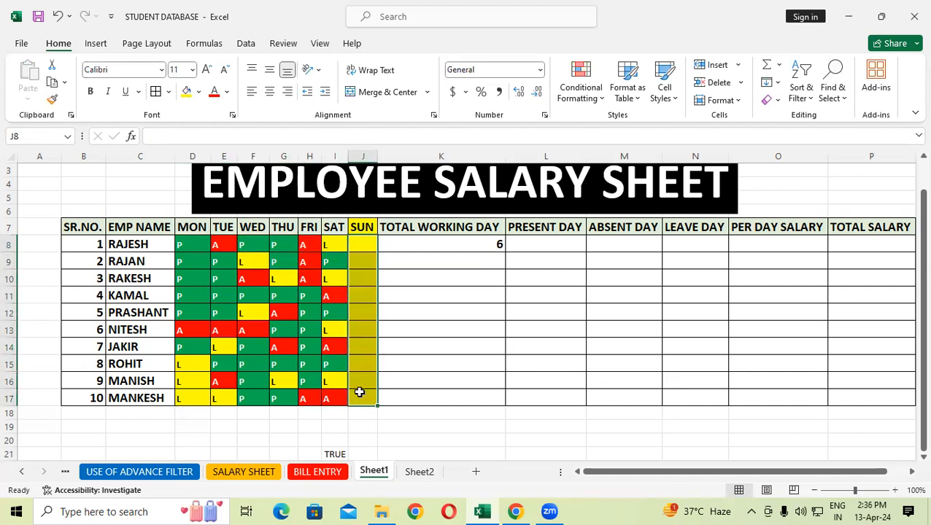
Replace the first employee's total working days formula in K8 with =COUNTA(D8:J8), so that Sunday is included in the range
{"action": "left_click", "coordinate": [471, 246]}
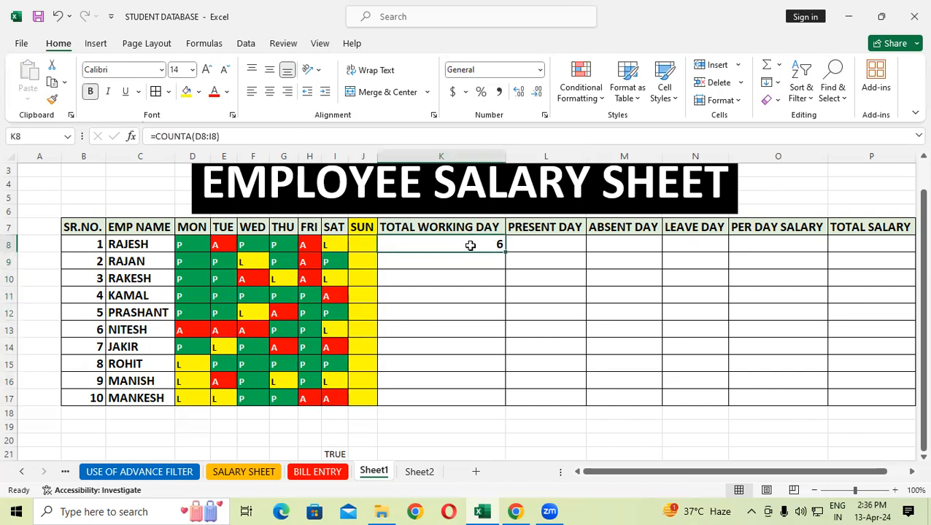
{"action": "key", "text": "Delete"}
{"action": "left_click", "coordinate": [544, 306]}
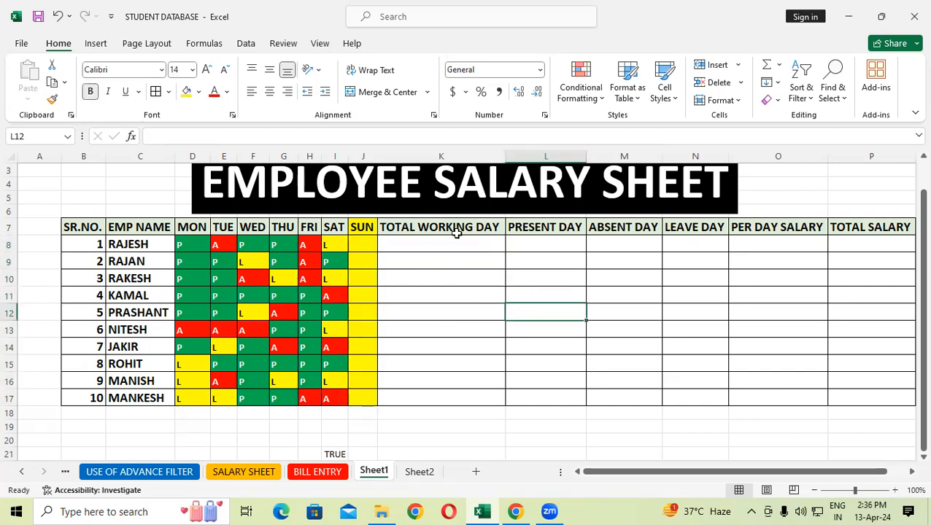
{"action": "left_click", "coordinate": [456, 241]}
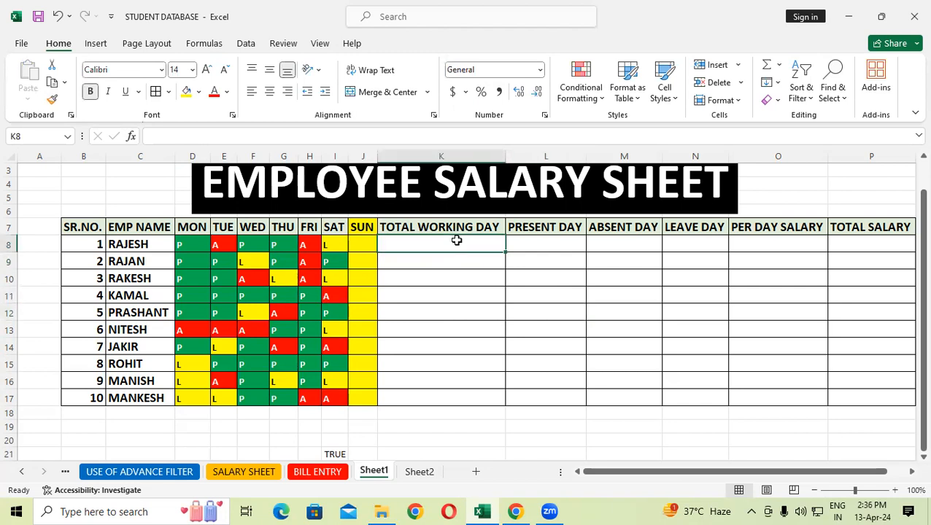
{"action": "type", "text": "=COU"}
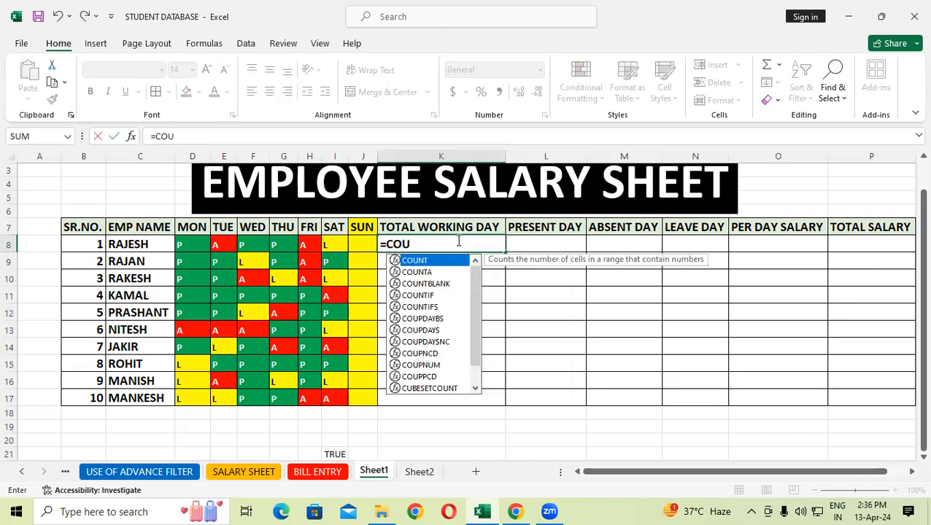
{"action": "type", "text": "NTA"}
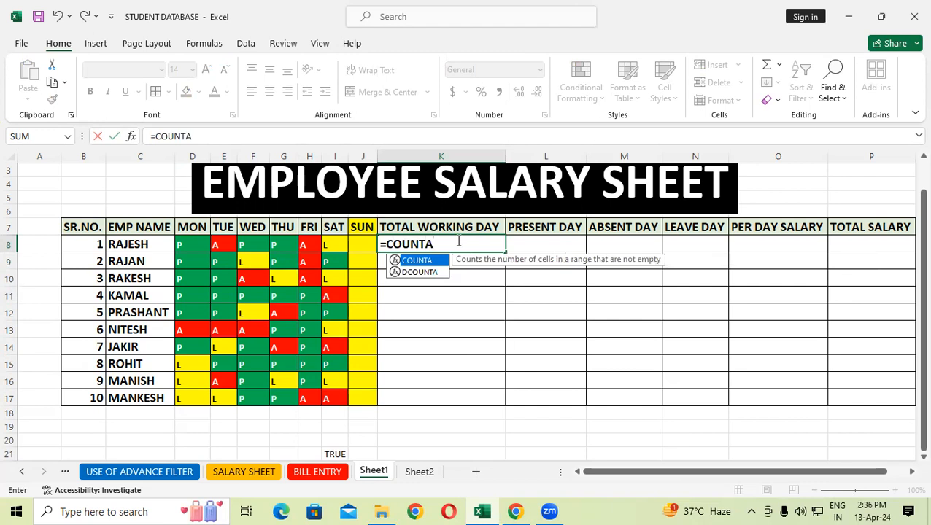
{"action": "type", "text": "("}
{"action": "left_click", "coordinate": [203, 242]}
{"action": "left_click_drag", "start_coordinate": [203, 241], "coordinate": [358, 244]}
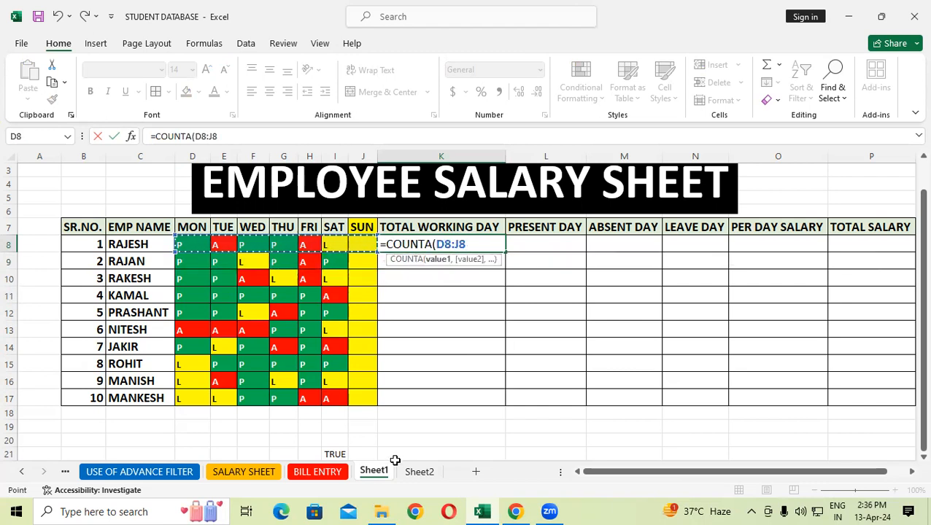
{"action": "type", "text": ")"}
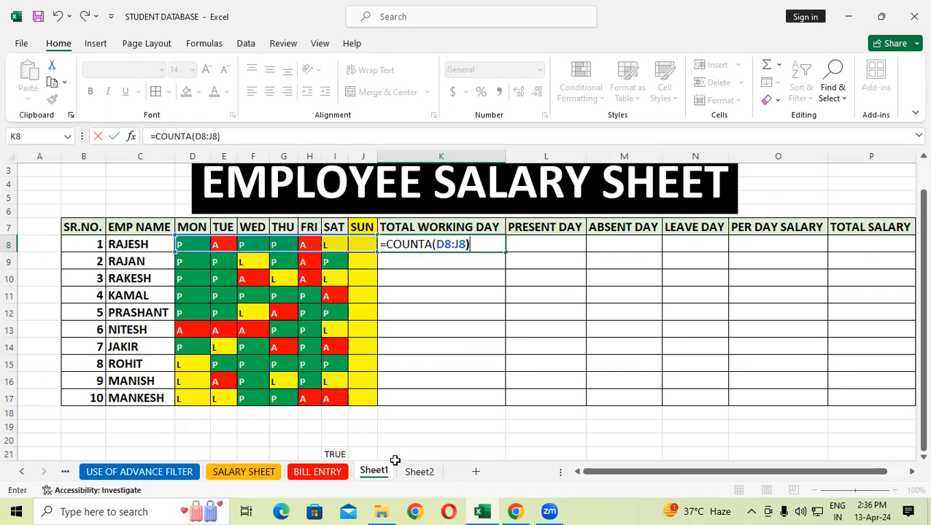
{"action": "key", "text": "Return"}
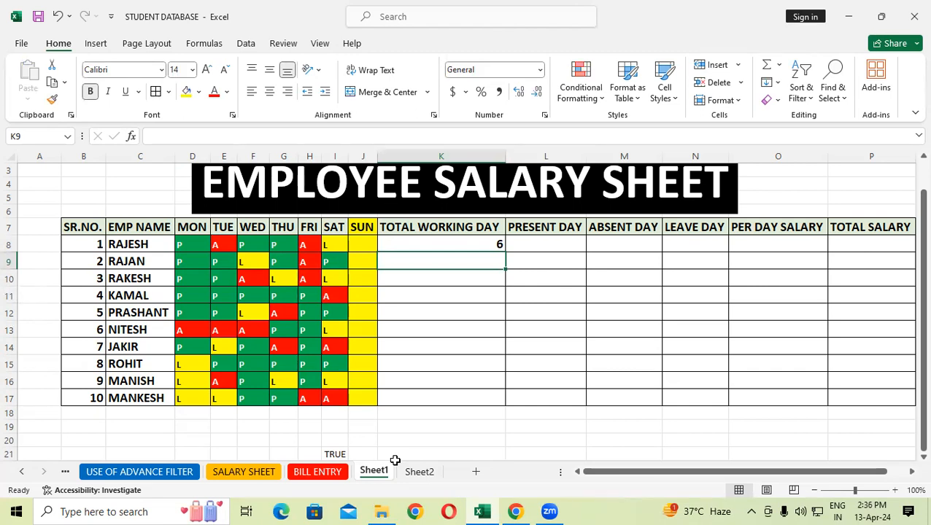
Fill the total working days formula from K8 down to K17 for all ten employees
{"action": "left_click", "coordinate": [496, 244]}
{"action": "double_click", "coordinate": [504, 251]}
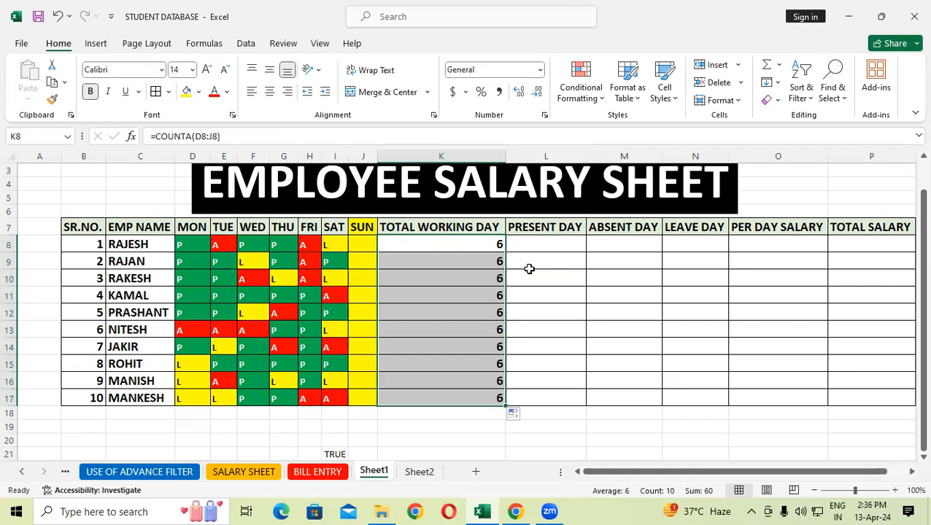
{"action": "left_click", "coordinate": [530, 268]}
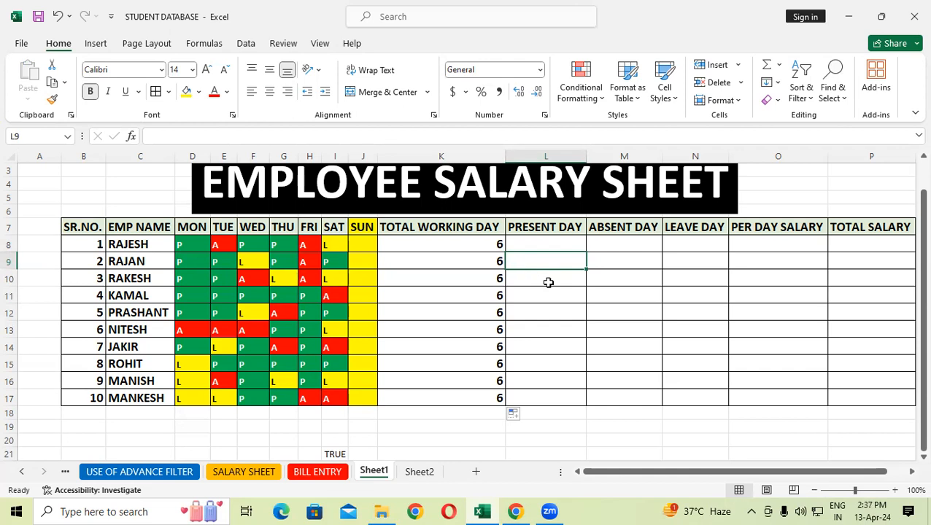
Count the first employee's present days in L8 with the formula =COUNTIF(D8:J8,"P")
{"action": "left_click", "coordinate": [557, 245]}
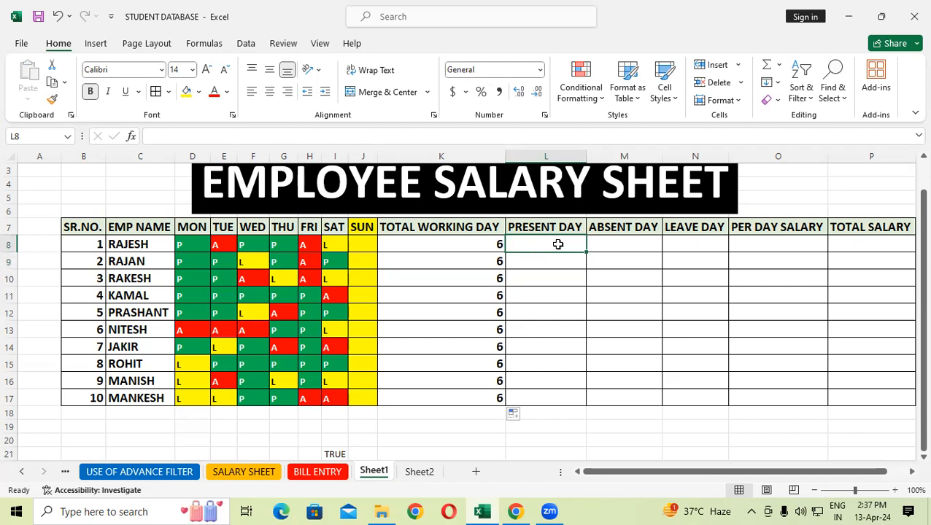
{"action": "type", "text": "="}
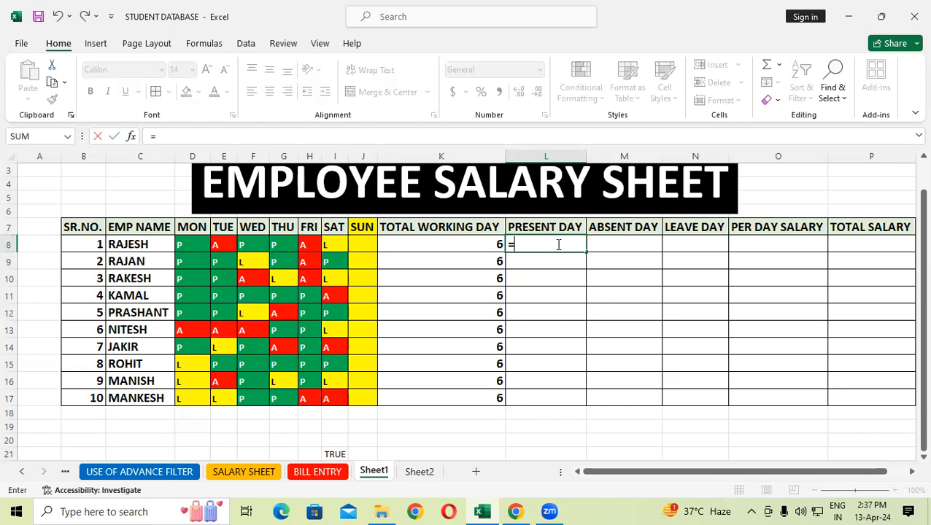
{"action": "type", "text": "COUN"}
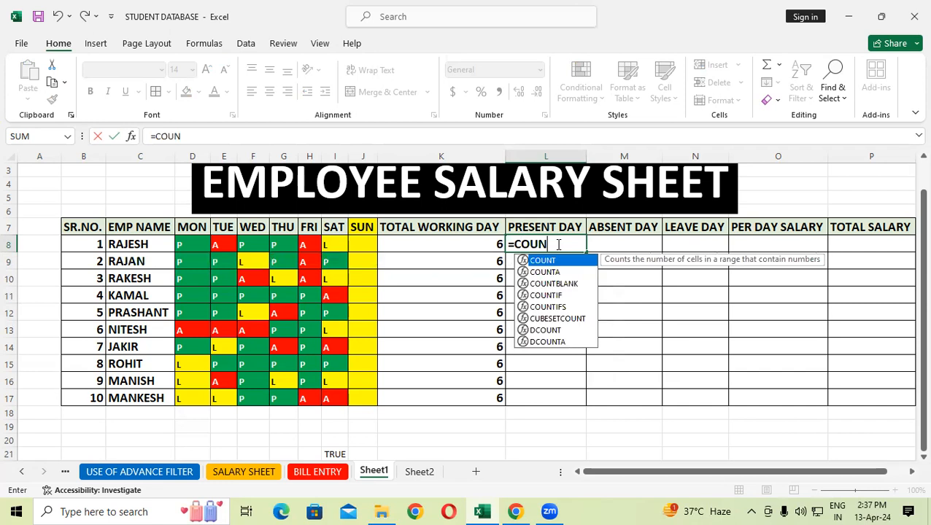
{"action": "type", "text": "TIF"}
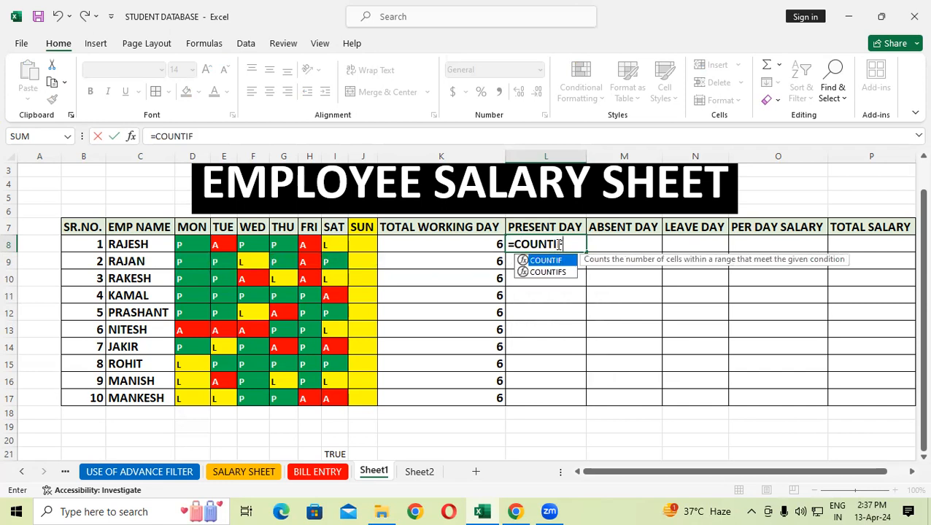
{"action": "type", "text": "("}
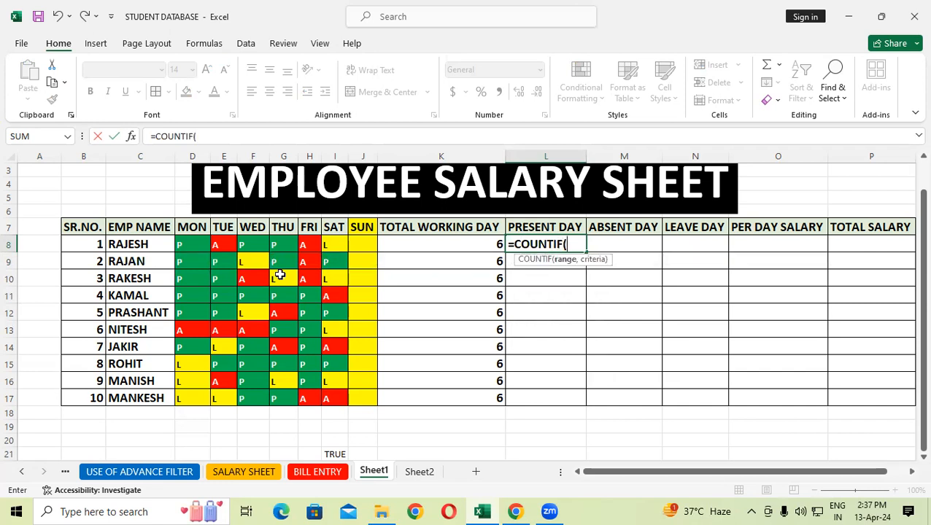
{"action": "left_click_drag", "start_coordinate": [202, 241], "coordinate": [361, 242]}
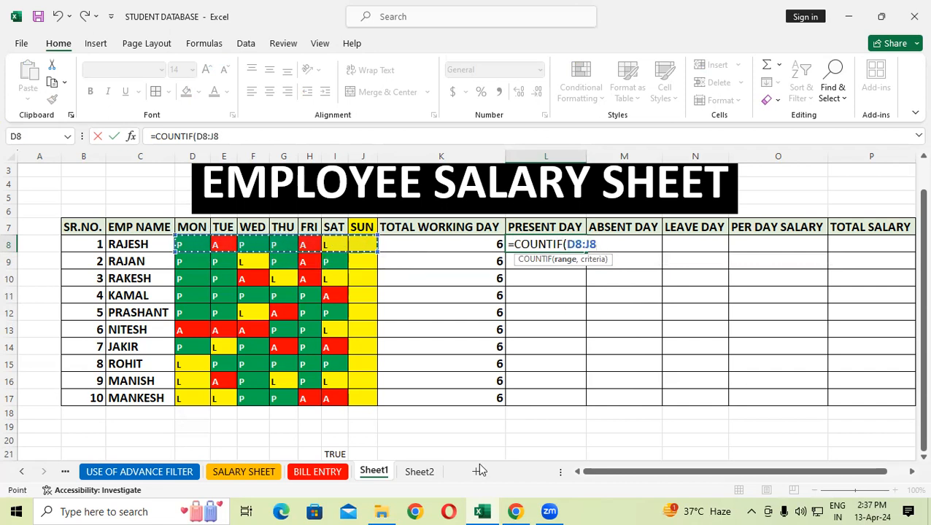
{"action": "type", "text": ",\"P"}
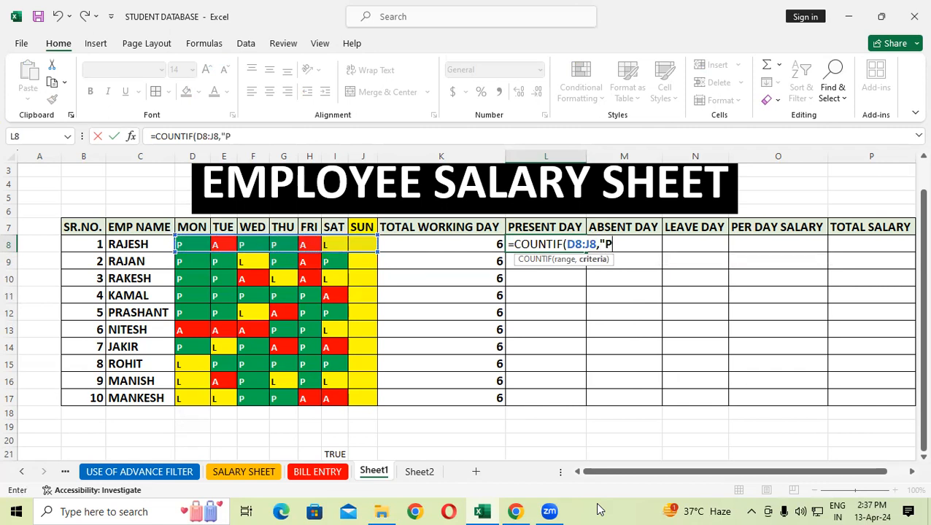
{"action": "type", "text": "\")"}
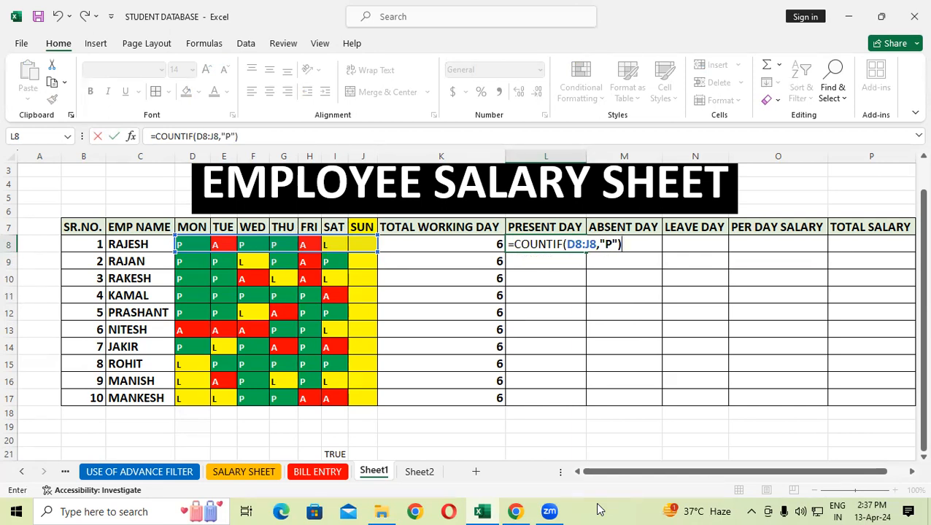
{"action": "key", "text": "Return"}
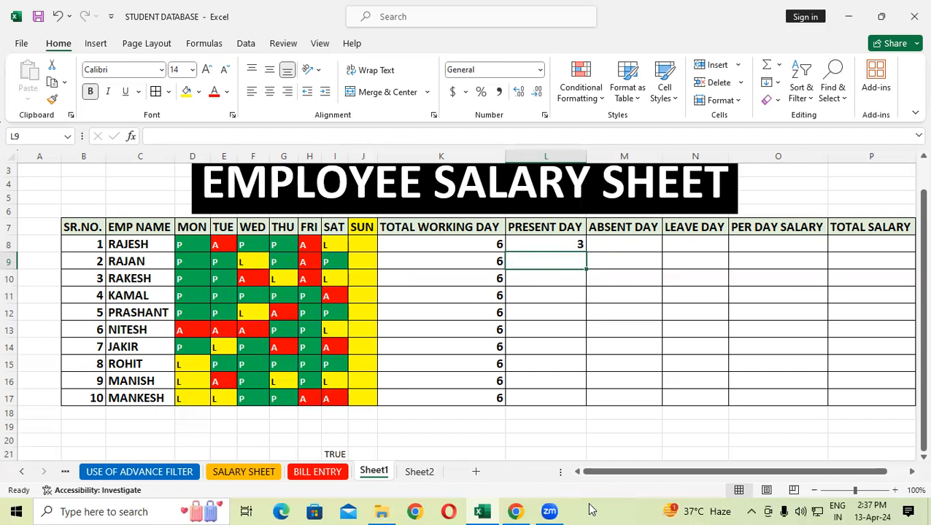
Fill the present days formula from L8 down to L17 and clear the whole filled range
{"action": "left_click", "coordinate": [580, 248]}
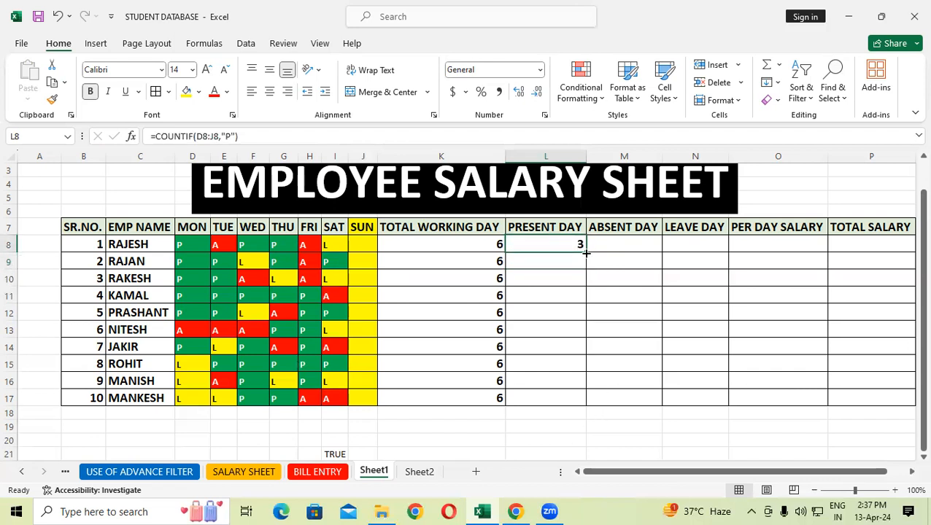
{"action": "double_click", "coordinate": [586, 252]}
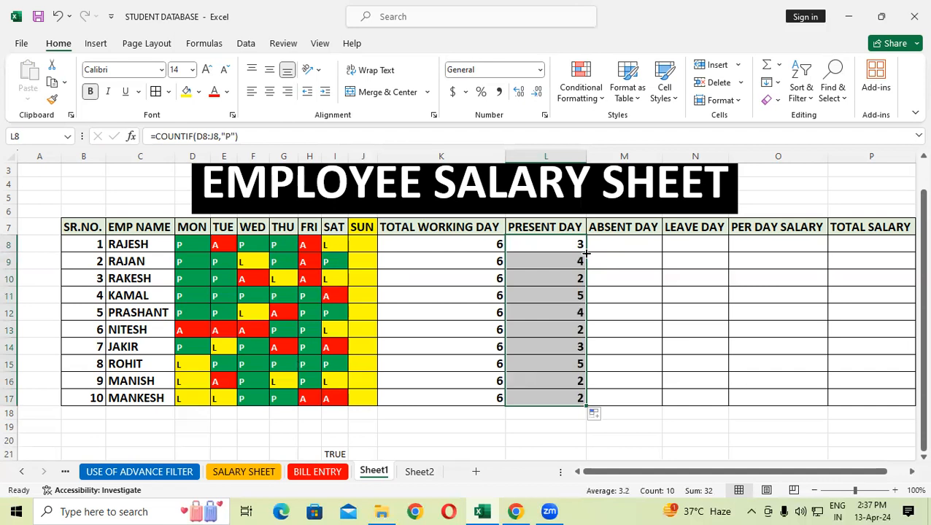
{"action": "key", "text": "Delete"}
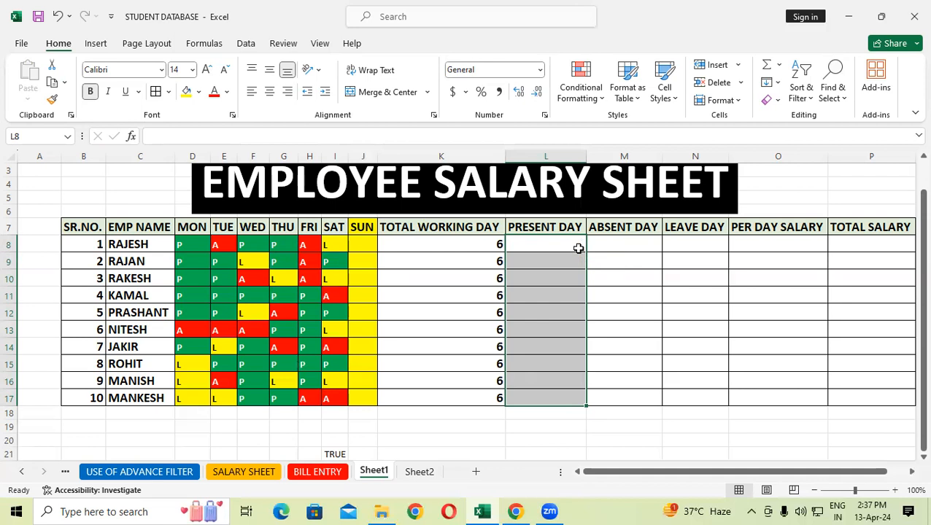
Enter the formula =COUNTIF(D8:J8,"P") again in L8 for the first employee's present days
{"action": "left_click", "coordinate": [577, 249]}
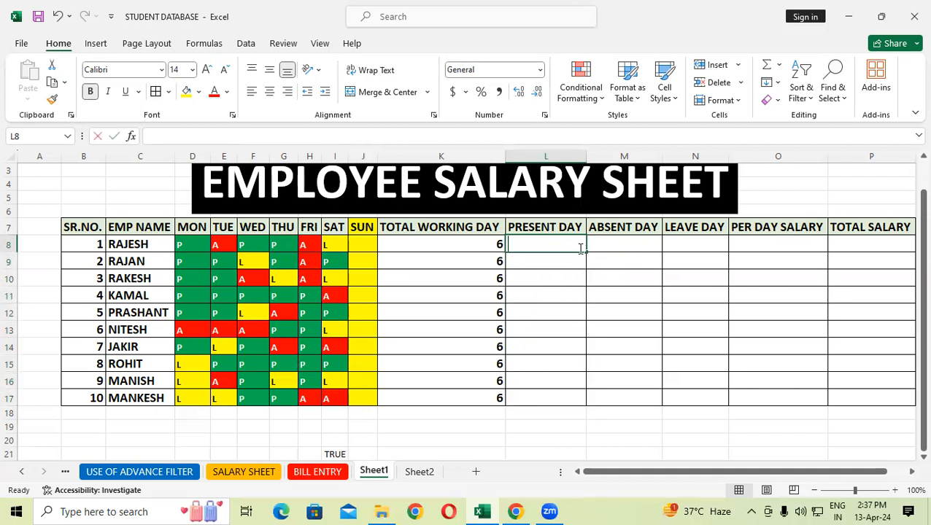
{"action": "type", "text": "=COU"}
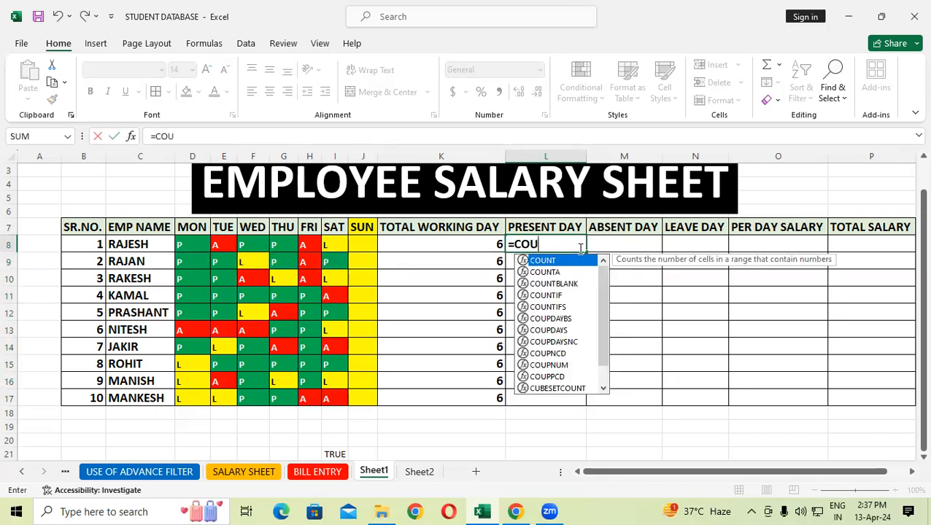
{"action": "type", "text": "NTIF("}
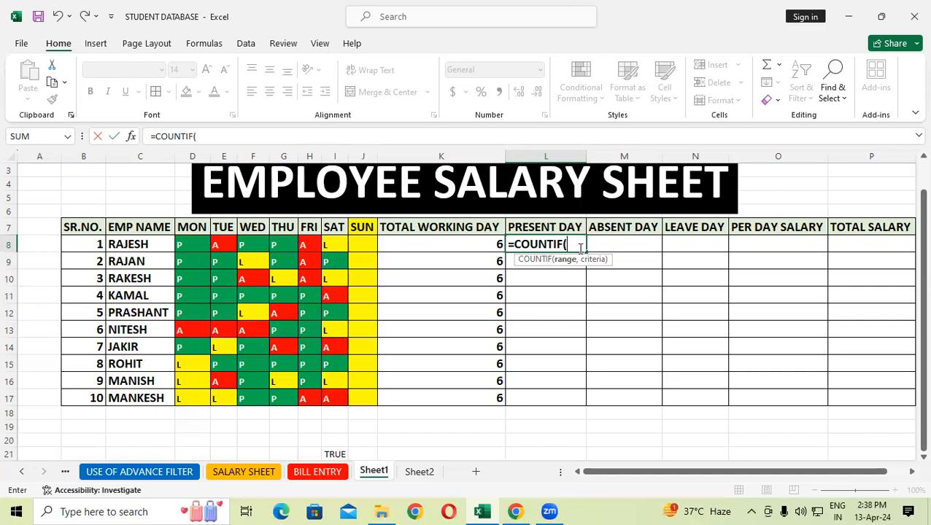
{"action": "left_click_drag", "start_coordinate": [181, 244], "coordinate": [358, 241]}
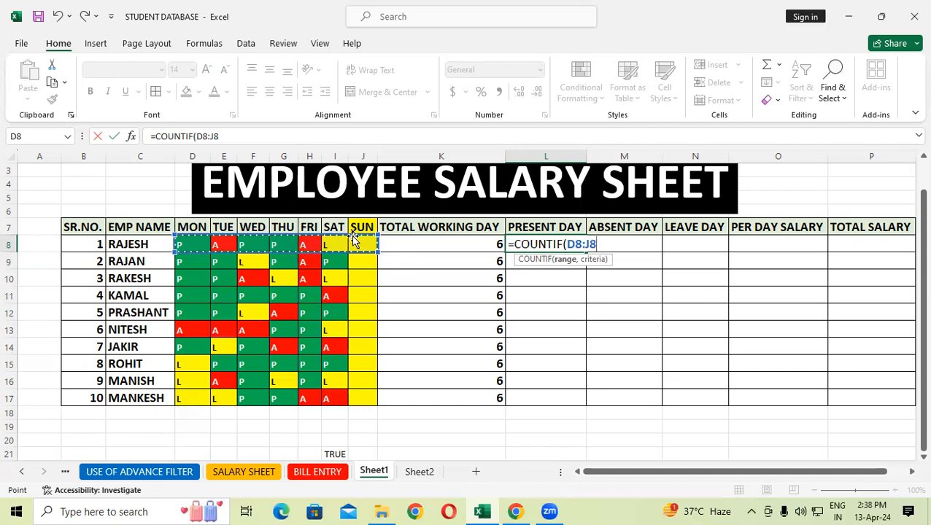
{"action": "type", "text": ",\""}
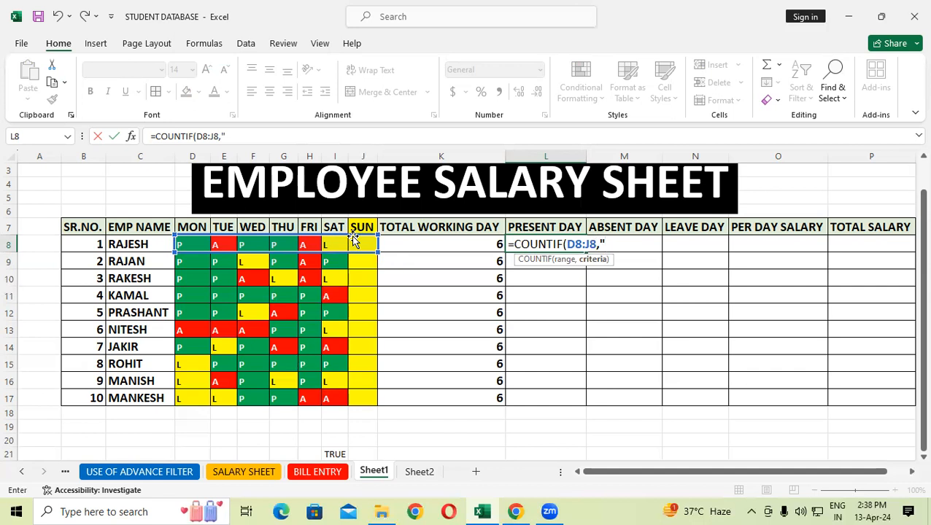
{"action": "type", "text": "P\")"}
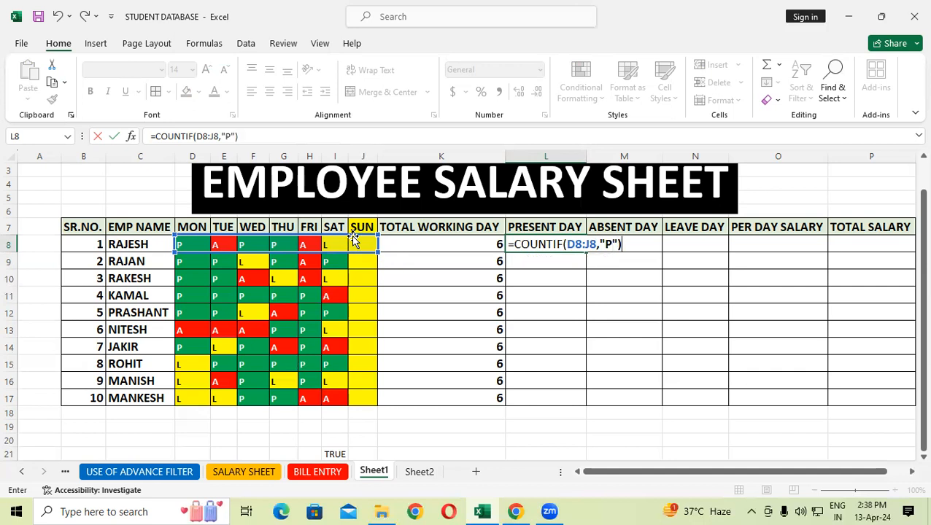
{"action": "key", "text": "Return"}
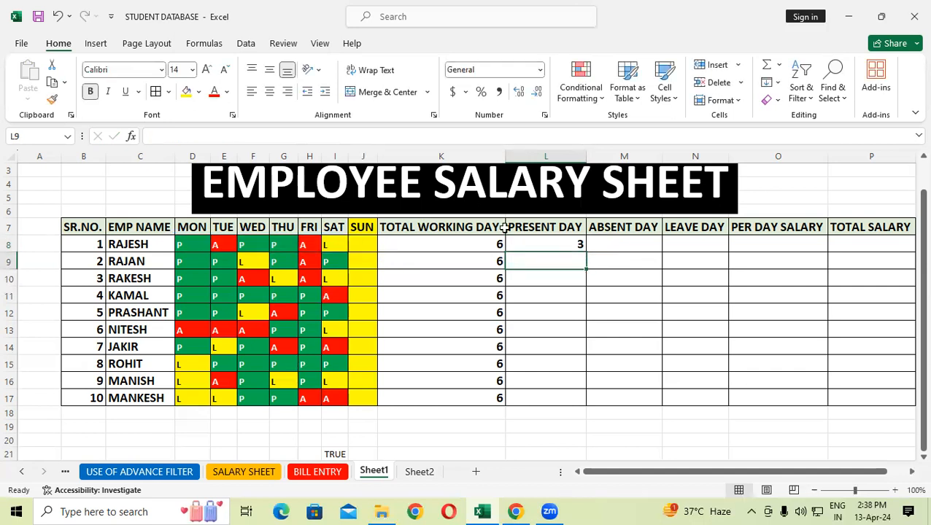
Fill the present days formula from L8 down to L17 for all ten employees
{"action": "left_click", "coordinate": [561, 244]}
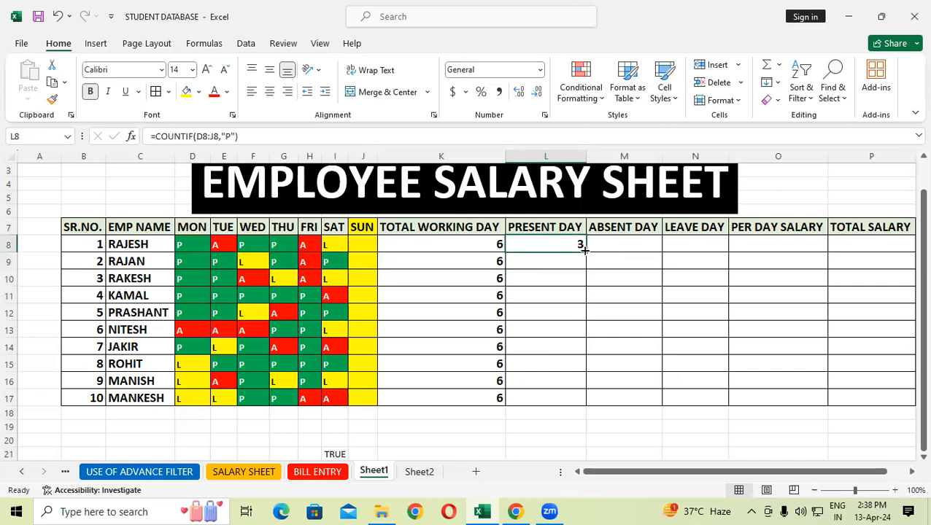
{"action": "double_click", "coordinate": [585, 250]}
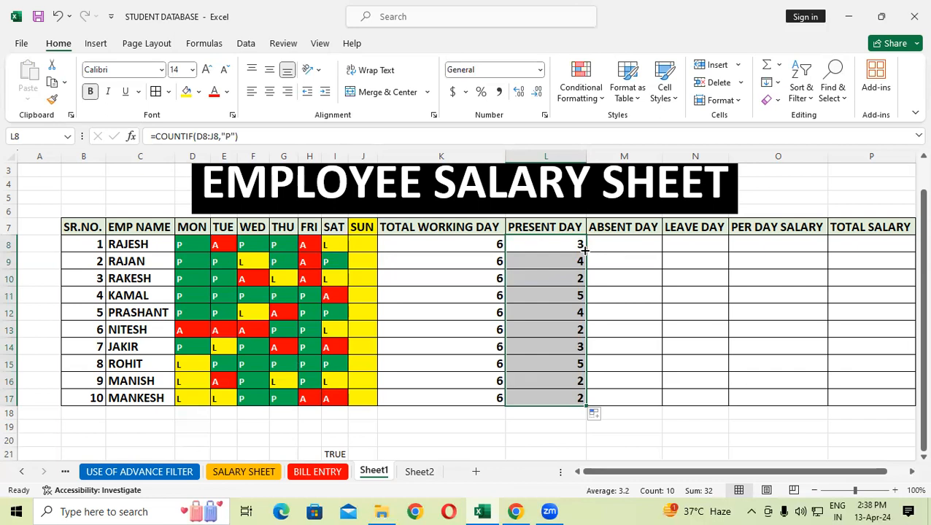
{"action": "left_click", "coordinate": [604, 292]}
Count the first employee's absent days in M8 with the formula =COUNTIF(D8:J8,"A")
{"action": "left_click", "coordinate": [615, 246]}
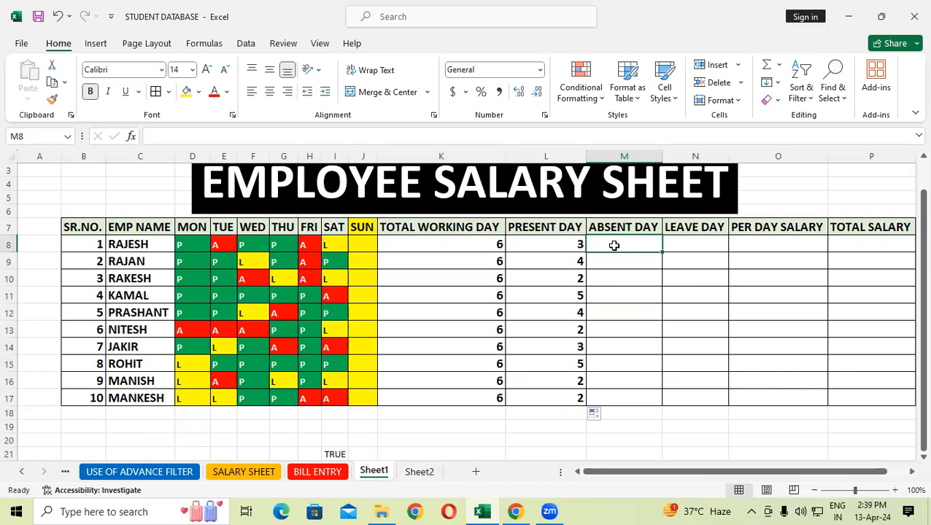
{"action": "type", "text": "=COUNTI"}
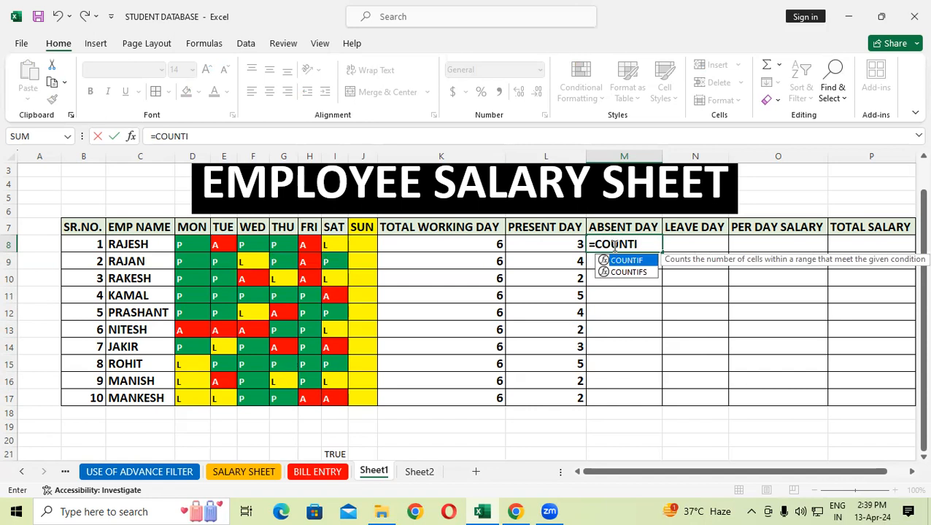
{"action": "type", "text": "F("}
{"action": "left_click_drag", "start_coordinate": [181, 244], "coordinate": [360, 240]}
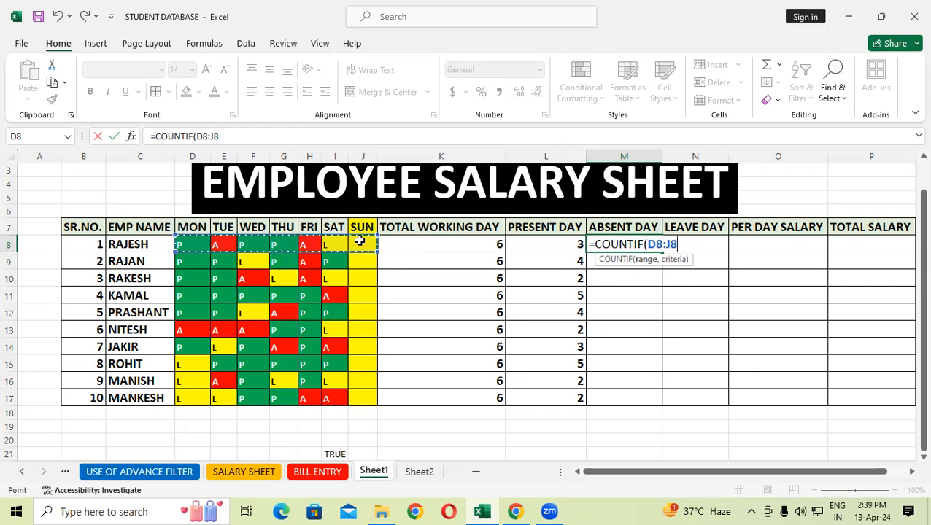
{"action": "type", "text": ",\"A\")"}
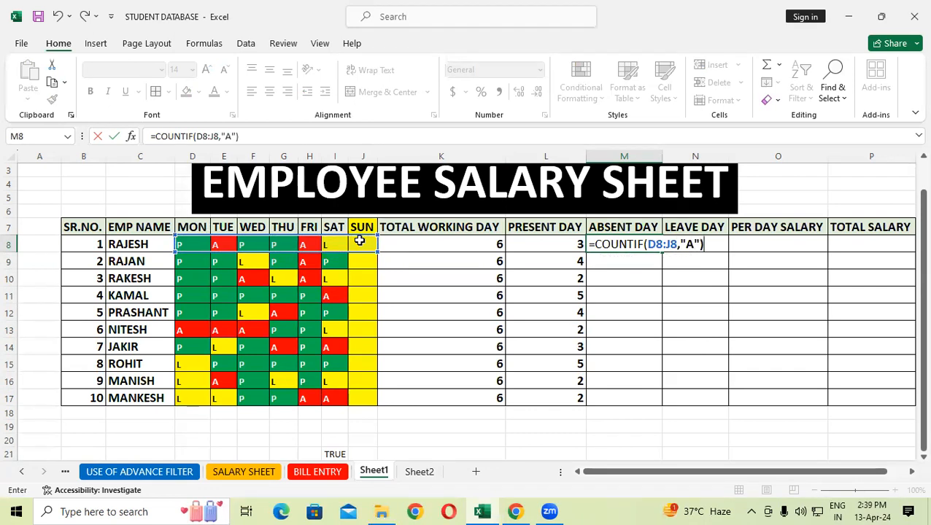
{"action": "key", "text": "Return"}
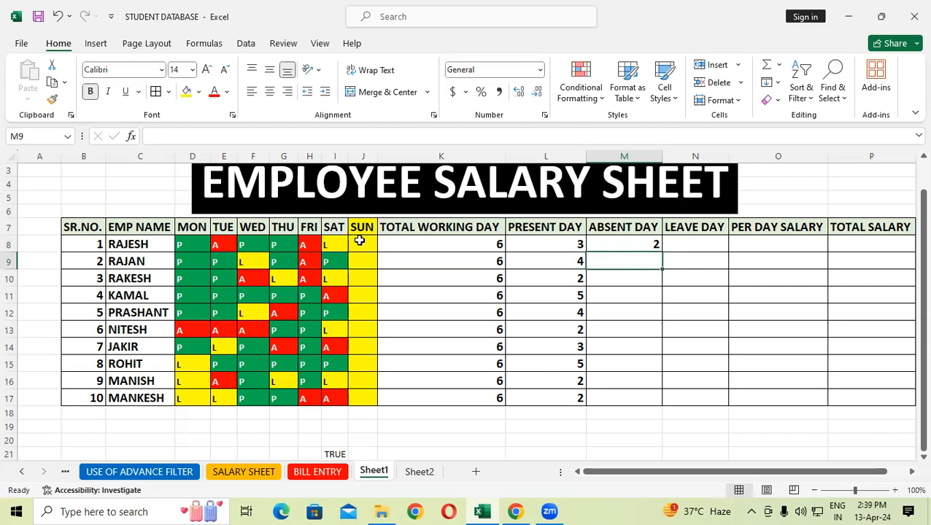
Fill the absent days formula from M8 down to M17 for all ten employees
{"action": "left_click", "coordinate": [630, 245]}
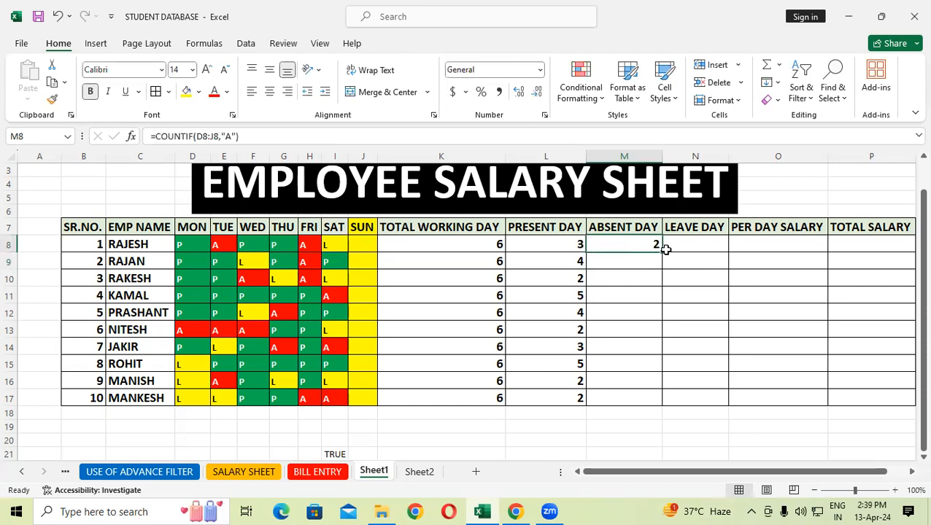
{"action": "double_click", "coordinate": [666, 250]}
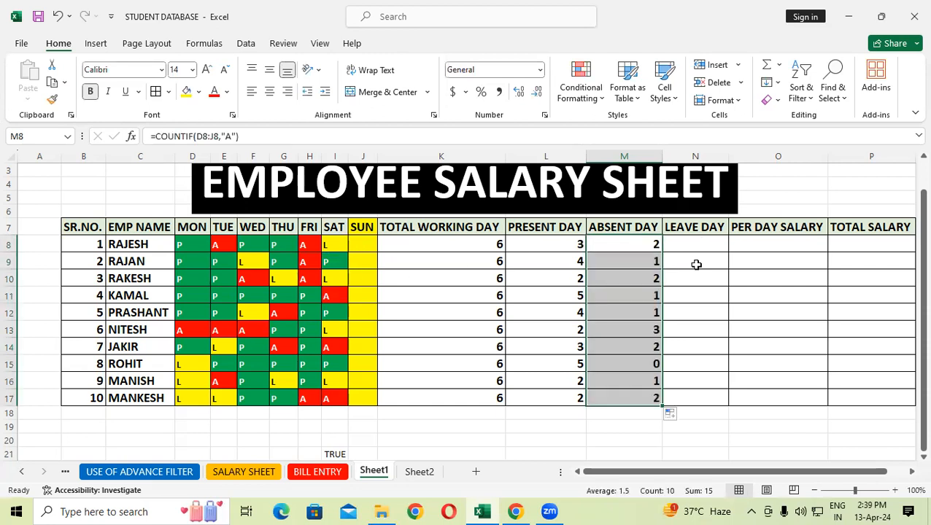
{"action": "left_click", "coordinate": [697, 265]}
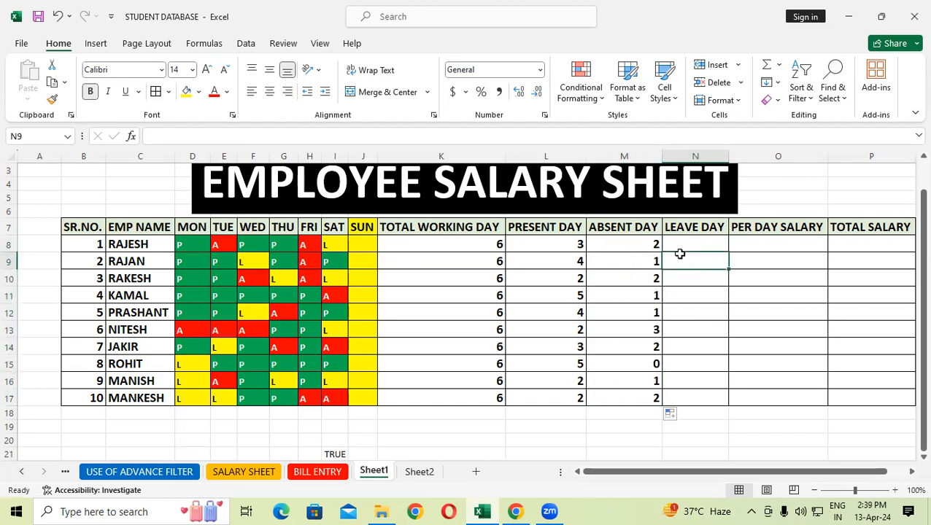
{"action": "left_click_drag", "start_coordinate": [204, 245], "coordinate": [320, 247]}
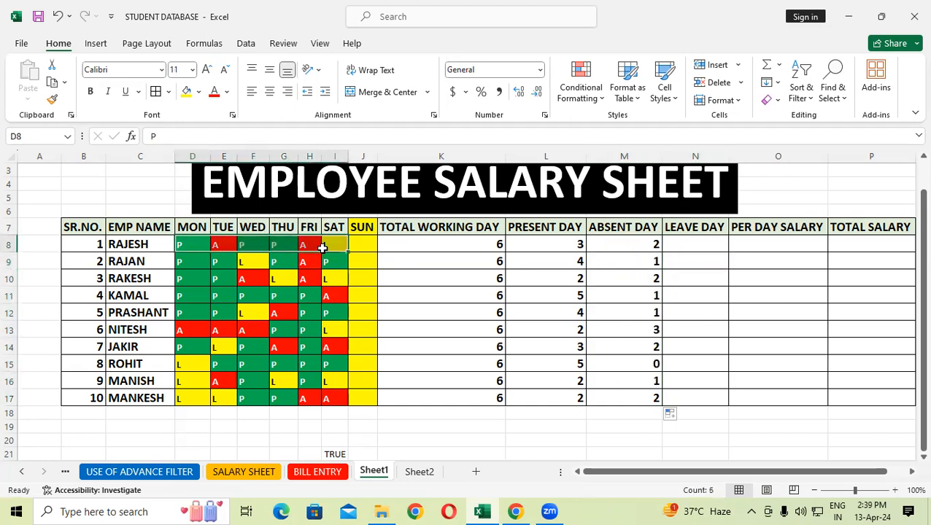
{"action": "left_click", "coordinate": [564, 248]}
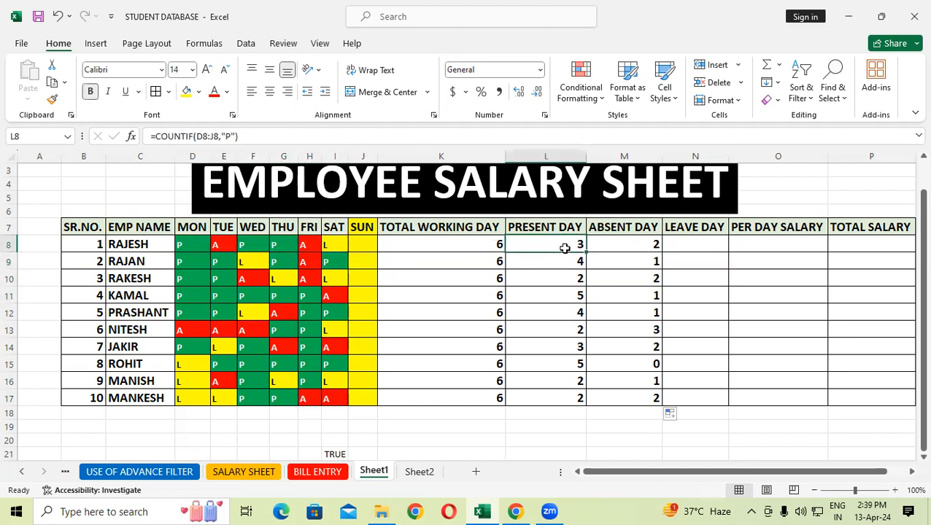
{"action": "left_click", "coordinate": [626, 246]}
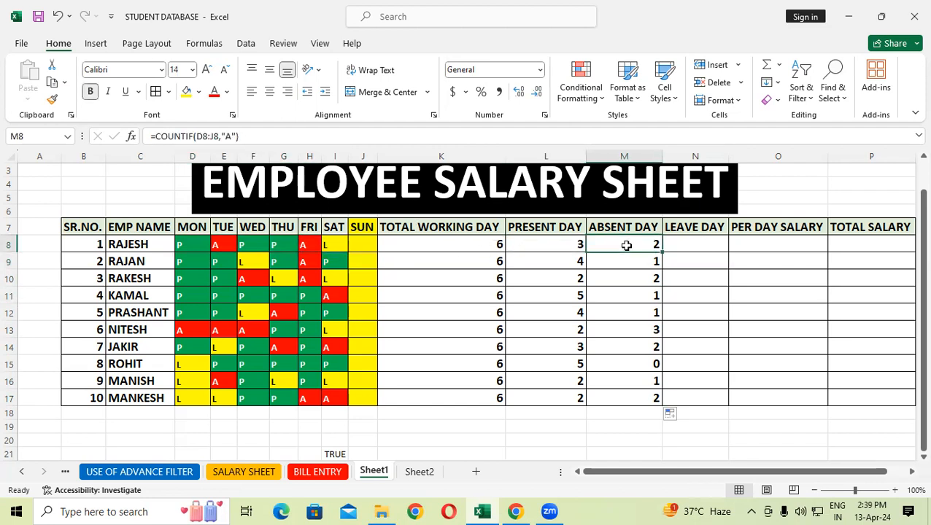
Count the first employee's leave days in N8 with the formula =COUNTIF(D8:J8,"L")
{"action": "left_click", "coordinate": [694, 240]}
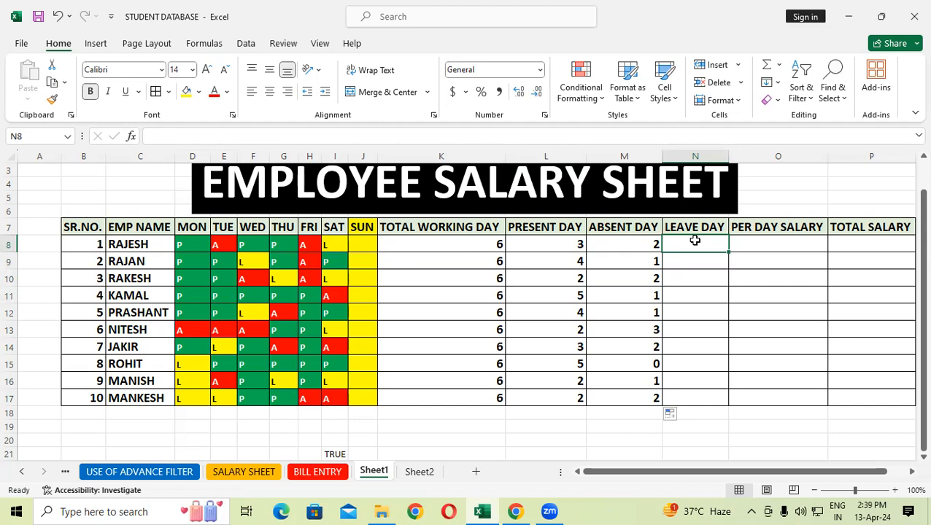
{"action": "type", "text": "=COU"}
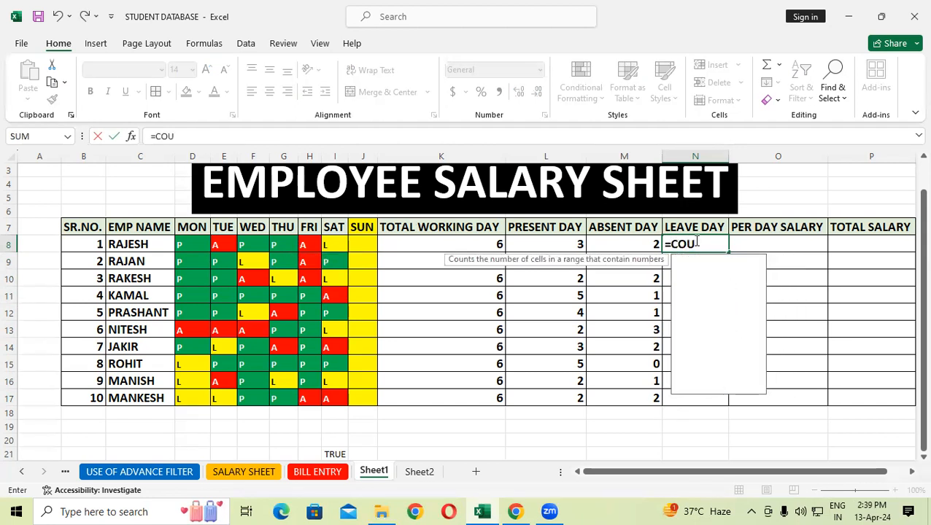
{"action": "type", "text": "NTIF("}
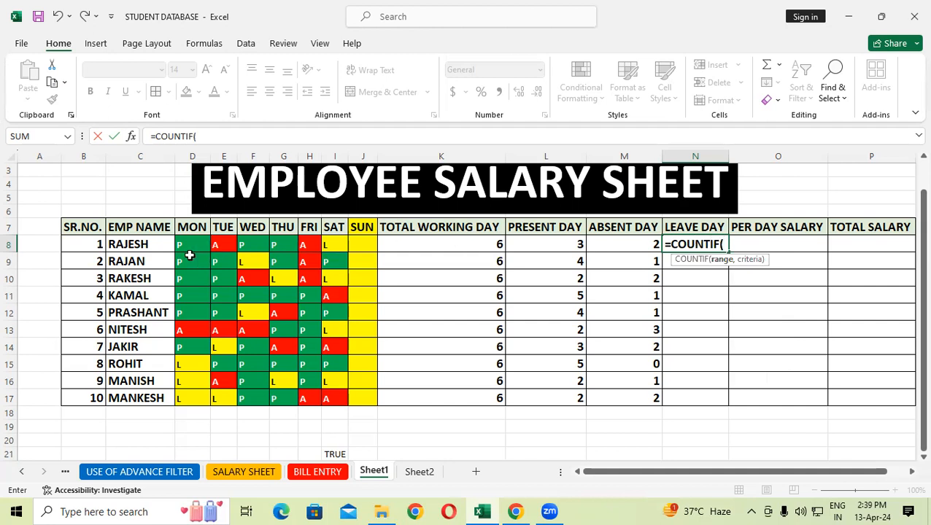
{"action": "left_click_drag", "start_coordinate": [179, 245], "coordinate": [359, 243]}
{"action": "type", "text": ",\""}
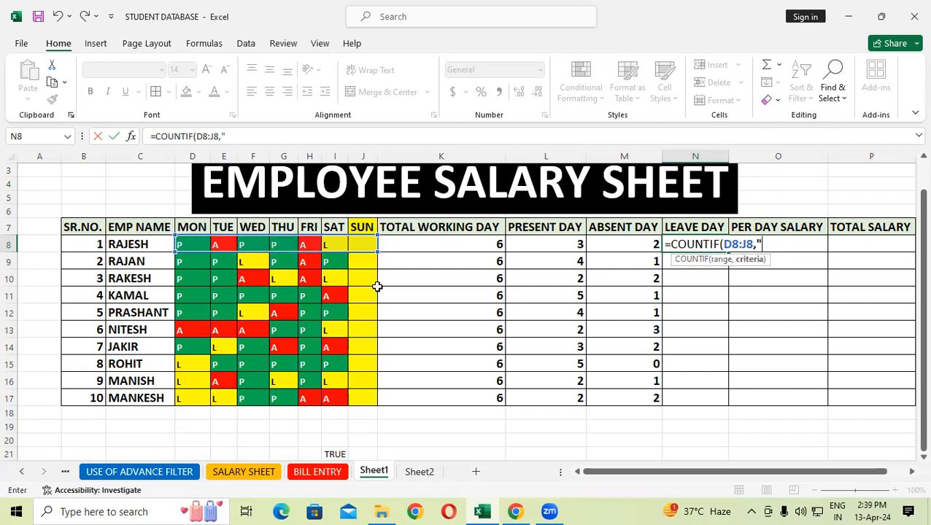
{"action": "type", "text": "L\")"}
{"action": "key", "text": "Return"}
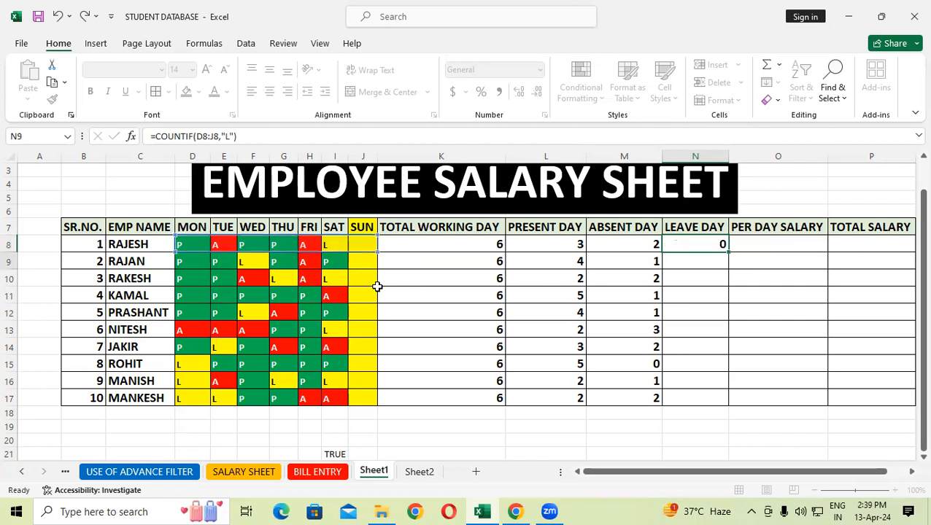
Fill the leave days formula from N8 down to N17 for all ten employees
{"action": "left_click", "coordinate": [721, 245]}
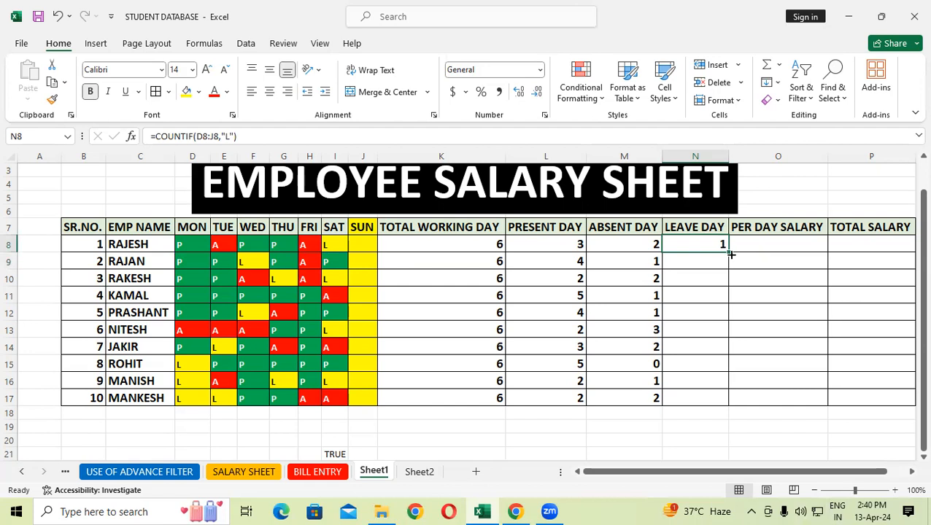
{"action": "double_click", "coordinate": [729, 252]}
{"action": "left_click", "coordinate": [823, 296]}
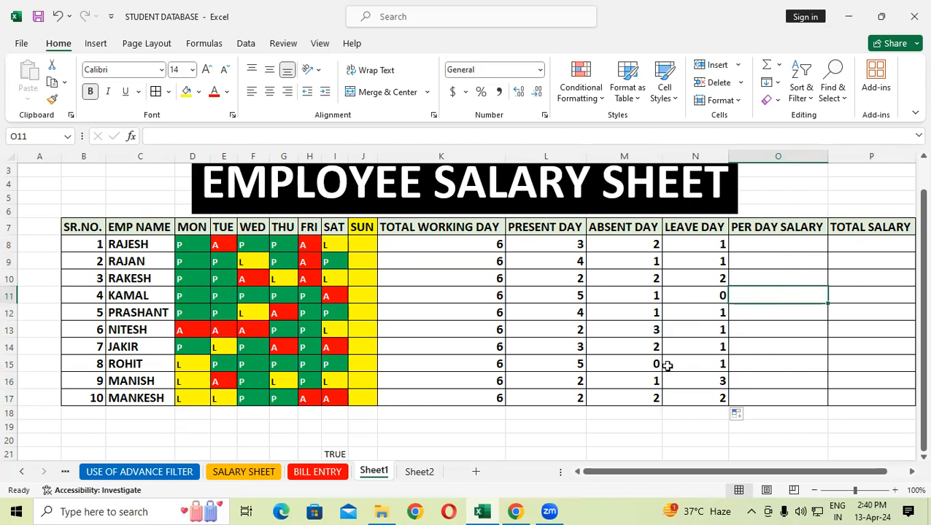
{"action": "left_click_drag", "start_coordinate": [697, 380], "coordinate": [190, 378]}
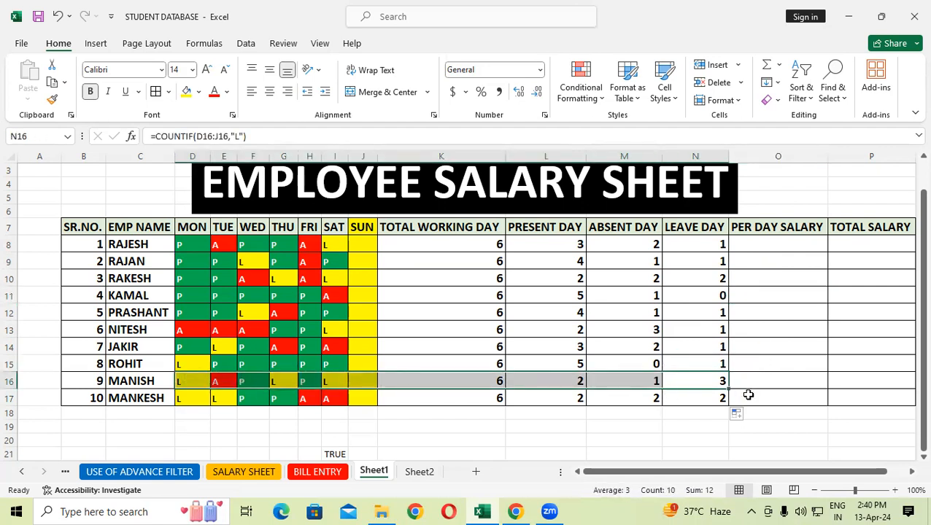
{"action": "left_click", "coordinate": [778, 348]}
{"action": "left_click_drag", "start_coordinate": [717, 300], "coordinate": [149, 305]}
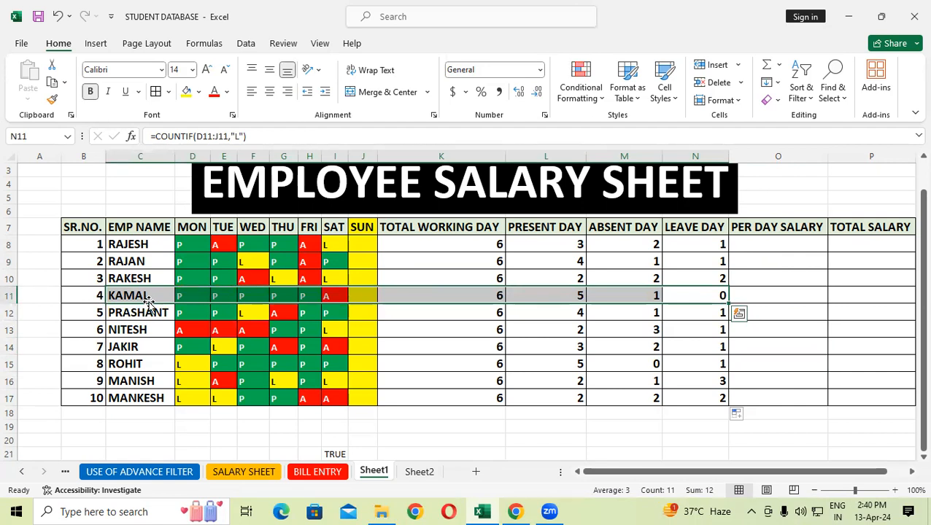
Enter the per day salaries in O8 to O17: 500, 450, 560, 450, 800, 540, 250, 650, 580 and 580
{"action": "left_click", "coordinate": [769, 242]}
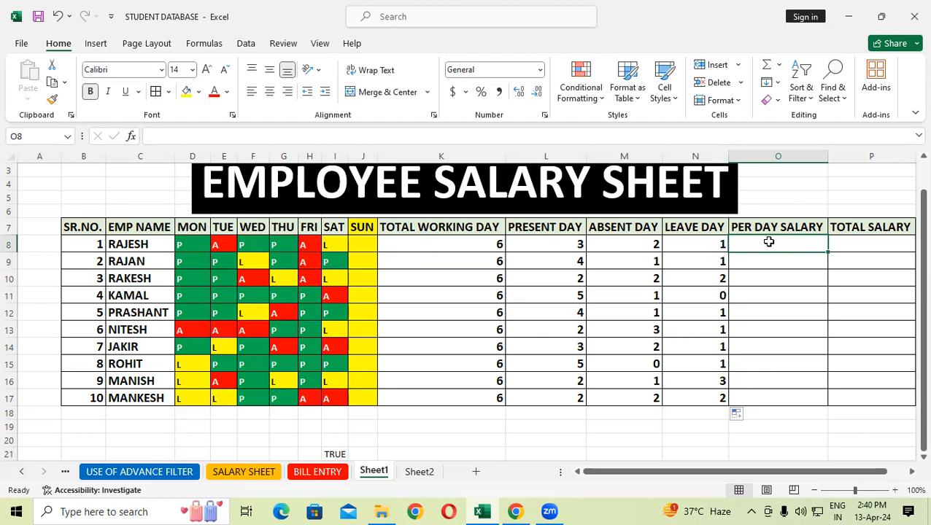
{"action": "type", "text": "500"}
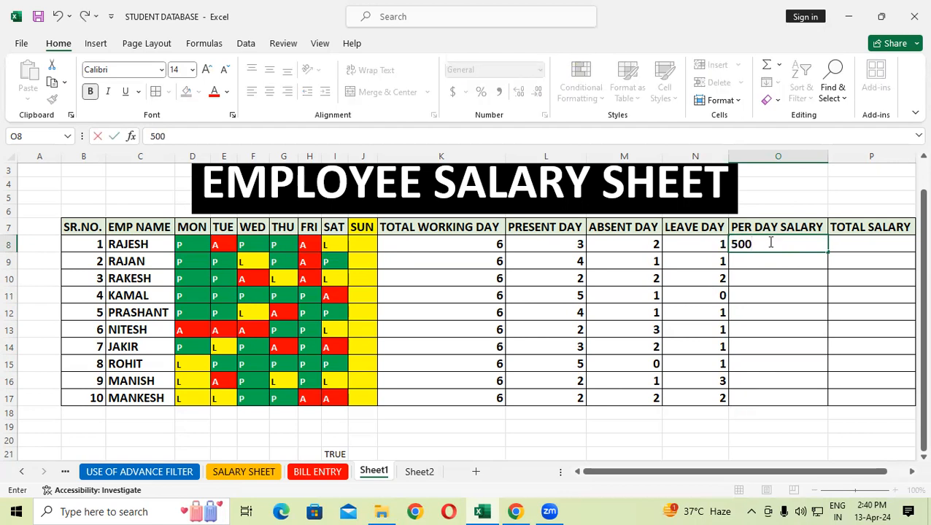
{"action": "key", "text": "Return"}
{"action": "type", "text": "450"}
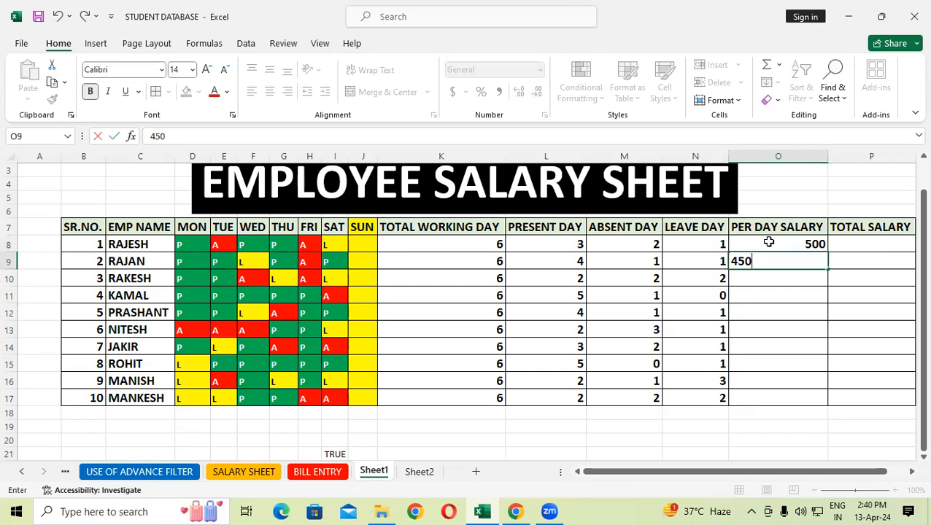
{"action": "key", "text": "Return"}
{"action": "type", "text": "560"}
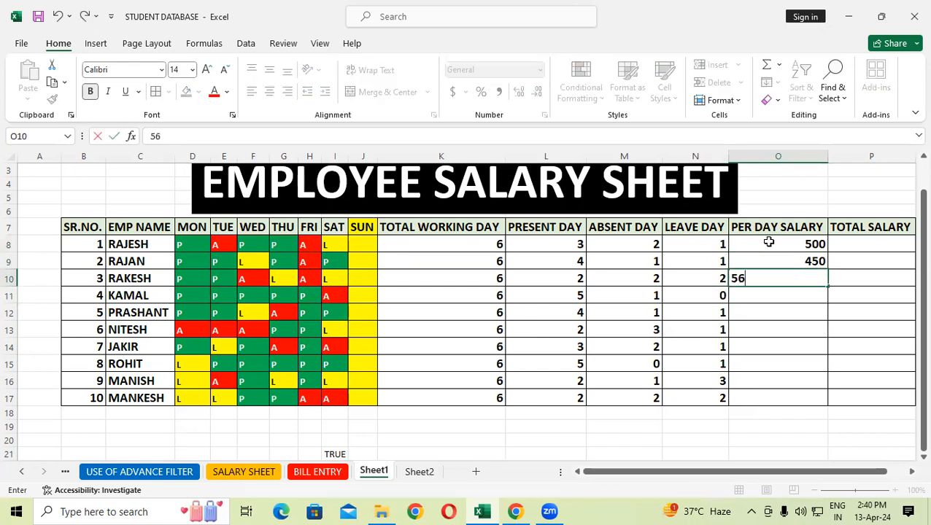
{"action": "key", "text": "Return"}
{"action": "type", "text": "450"}
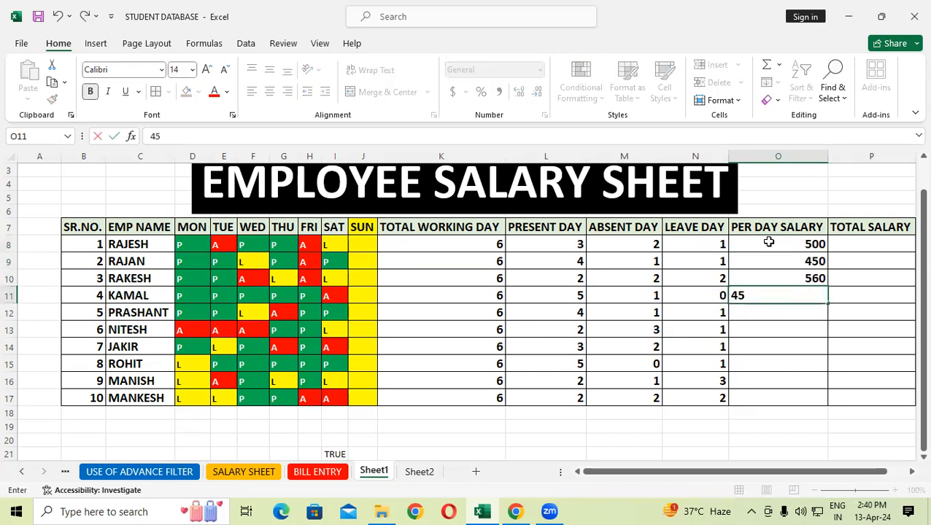
{"action": "key", "text": "Return"}
{"action": "type", "text": "800"}
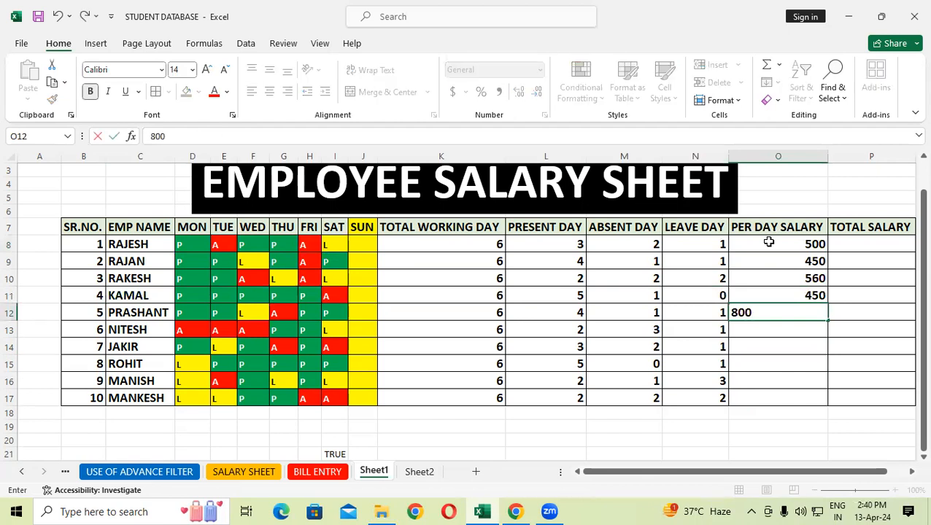
{"action": "key", "text": "Return"}
{"action": "type", "text": "540"}
{"action": "key", "text": "Return"}
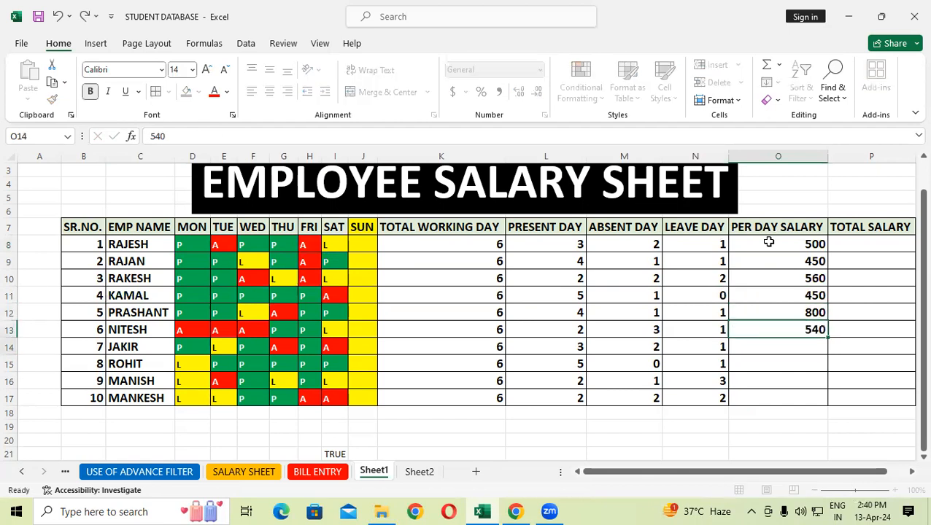
{"action": "type", "text": "250"}
{"action": "key", "text": "Return"}
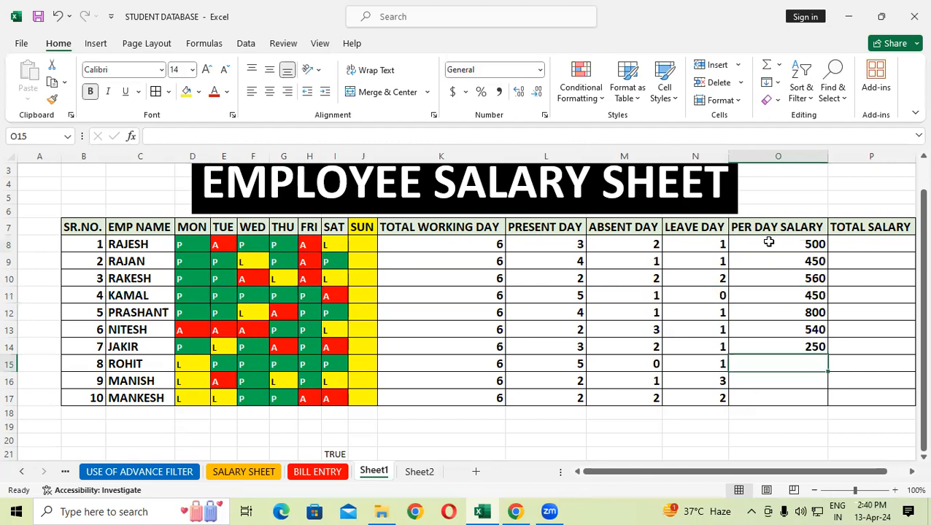
{"action": "type", "text": "650"}
{"action": "key", "text": "Return"}
{"action": "type", "text": "580"}
{"action": "key", "text": "Return"}
{"action": "type", "text": "580"}
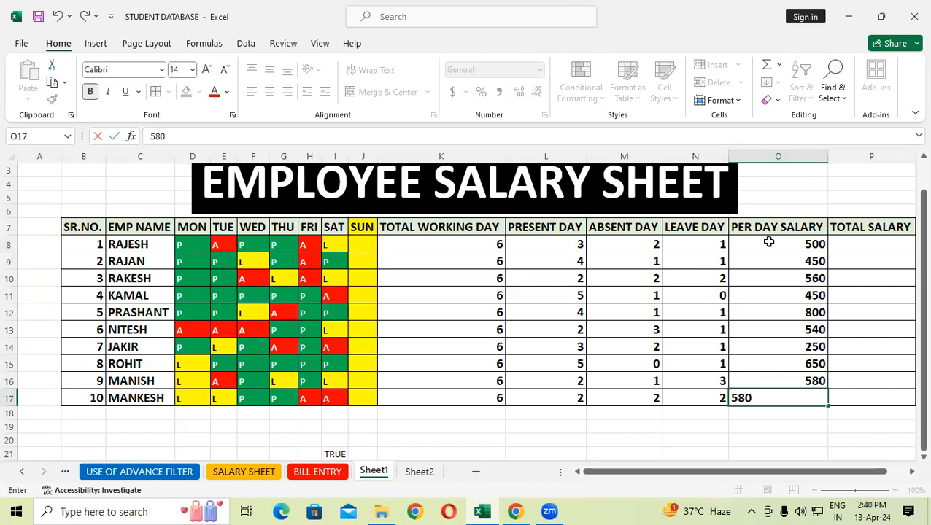
{"action": "left_click", "coordinate": [593, 329]}
{"action": "left_click_drag", "start_coordinate": [794, 243], "coordinate": [804, 381]}
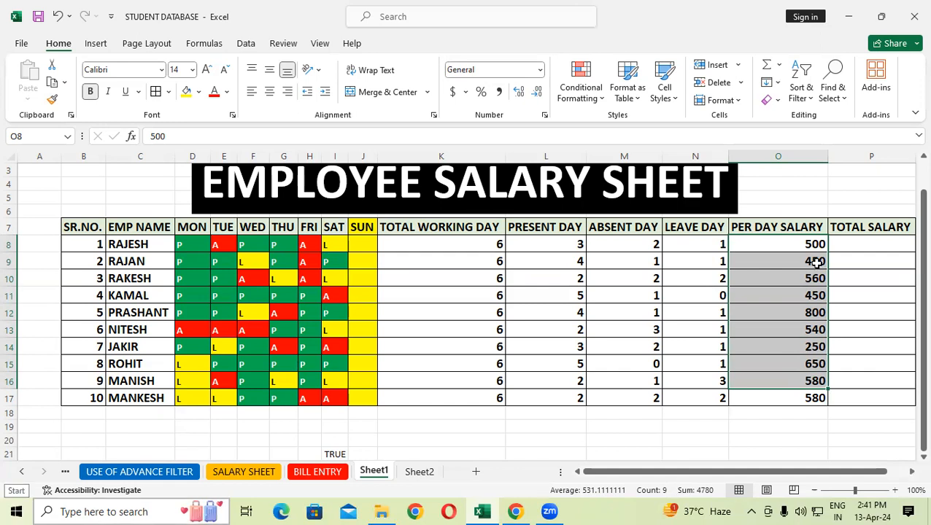
Calculate the first employee's total salary in P8 by multiplying present days by per day salary with =L8*O8
{"action": "left_click", "coordinate": [864, 242]}
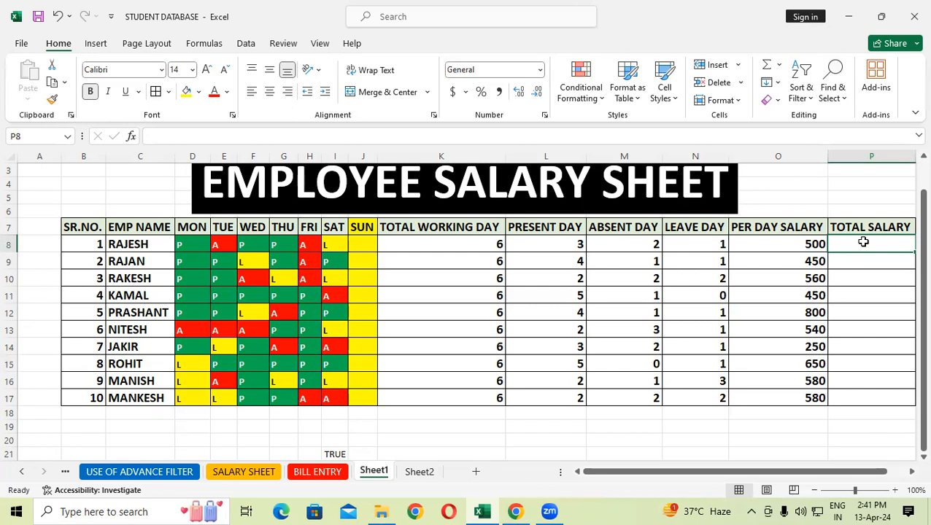
{"action": "type", "text": "="}
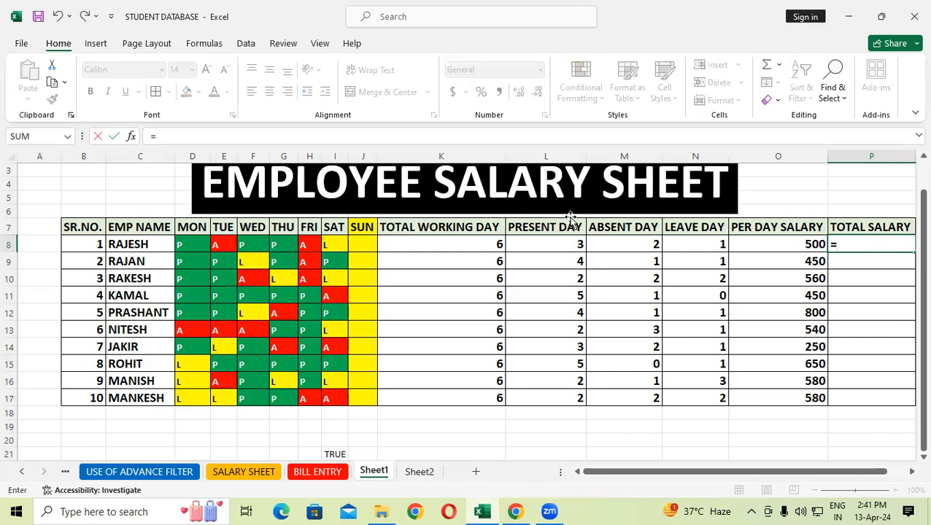
{"action": "left_click", "coordinate": [537, 242]}
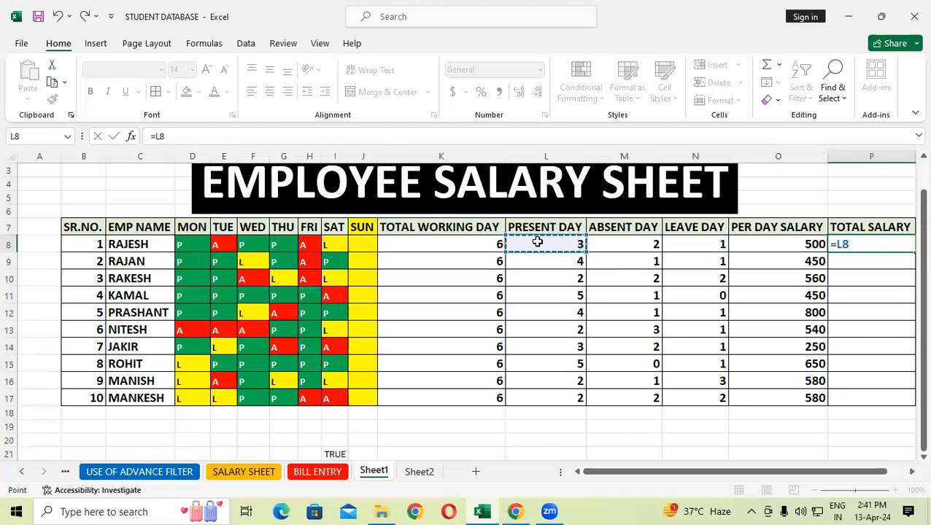
{"action": "type", "text": "*"}
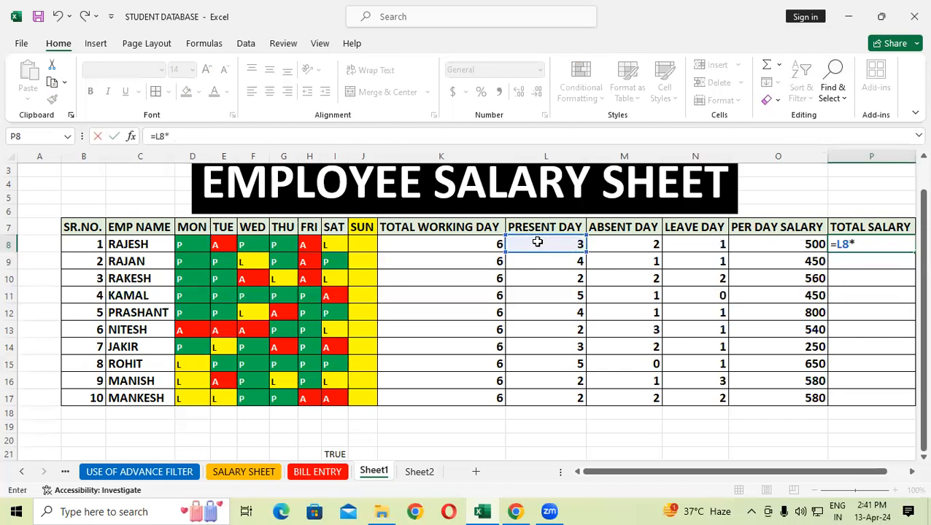
{"action": "left_click", "coordinate": [779, 250]}
{"action": "key", "text": "Return"}
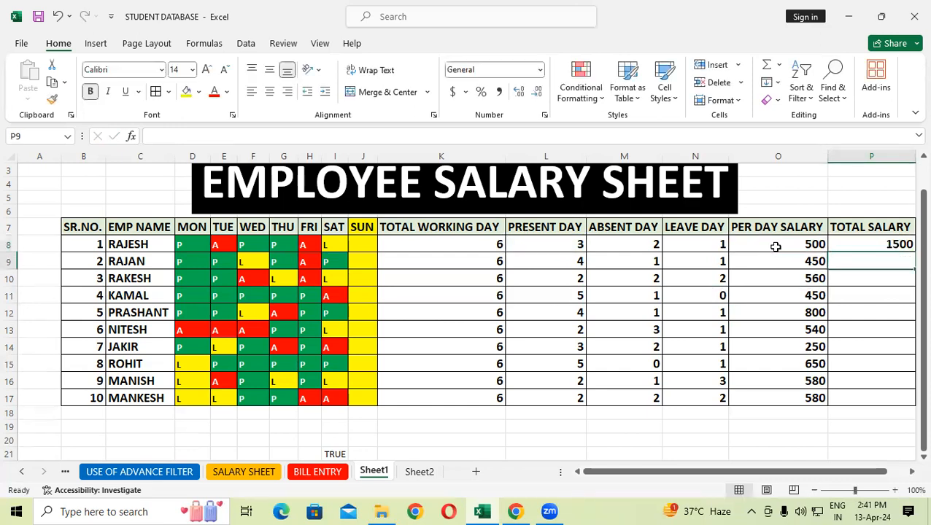
Fill the total salary formula from P8 down to P17 for all ten employees
{"action": "left_click", "coordinate": [911, 473]}
{"action": "left_click", "coordinate": [848, 245]}
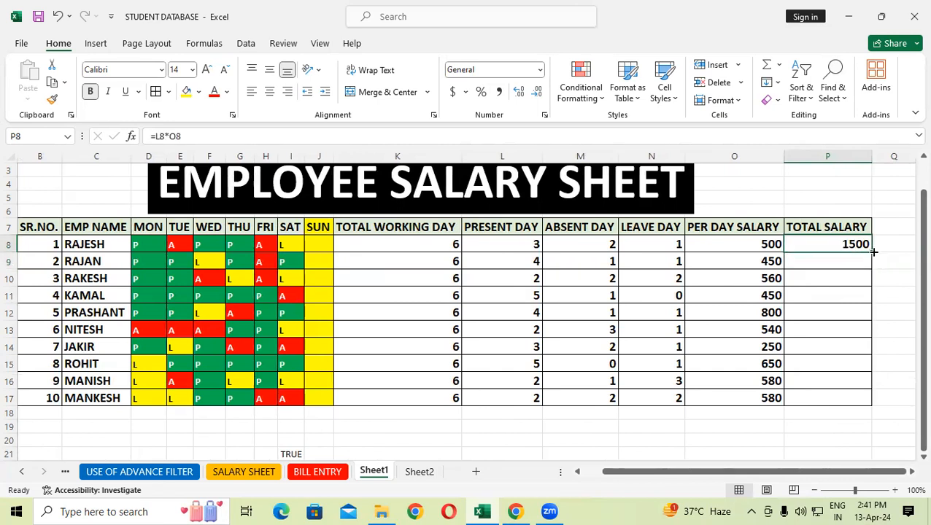
{"action": "double_click", "coordinate": [873, 251]}
{"action": "left_click", "coordinate": [697, 417]}
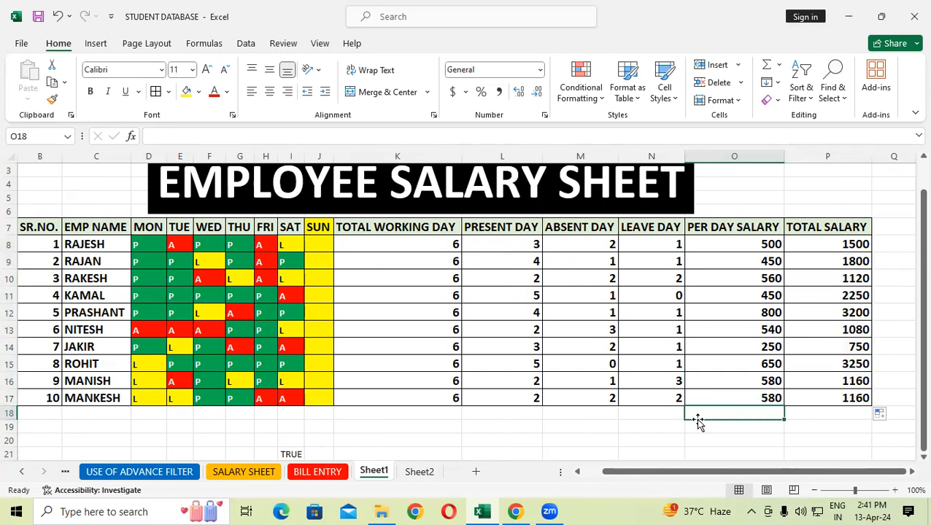
{"action": "left_click_drag", "start_coordinate": [776, 472], "coordinate": [765, 474]}
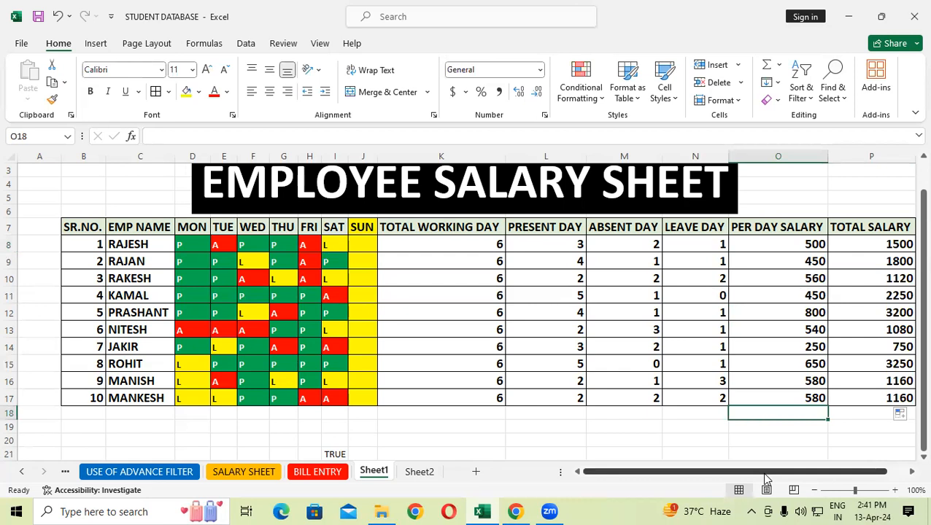